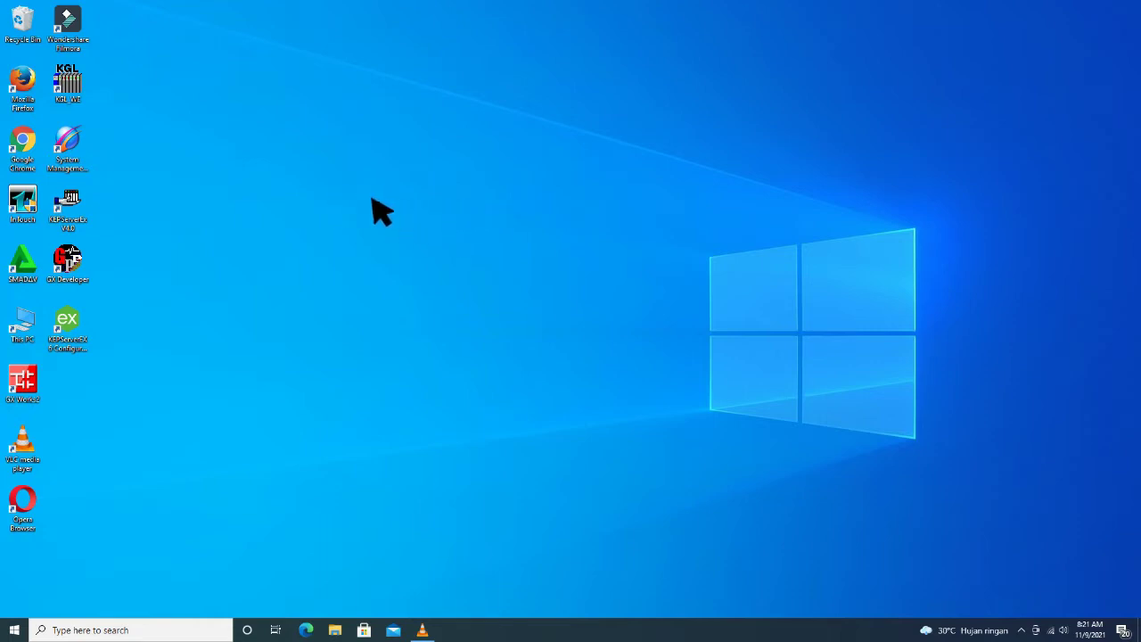
Step: Open Google Chrome, search Google for "wplsoft v2.30 download" and open the software.informer.com page for WPLSoft 2.3
double_click(36, 153)
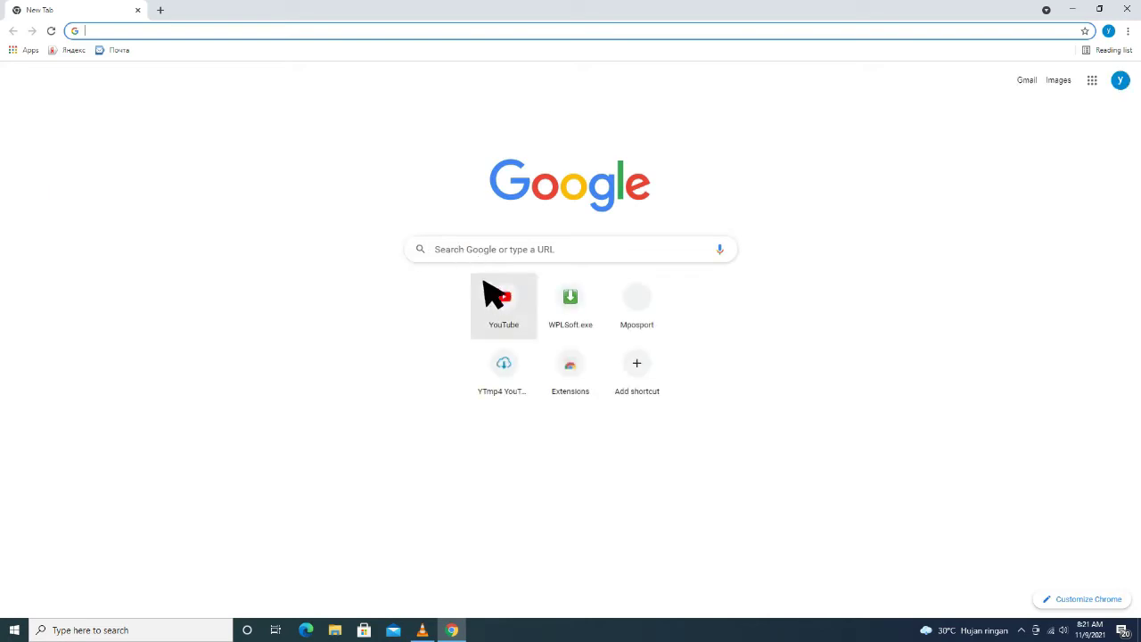
click(445, 254)
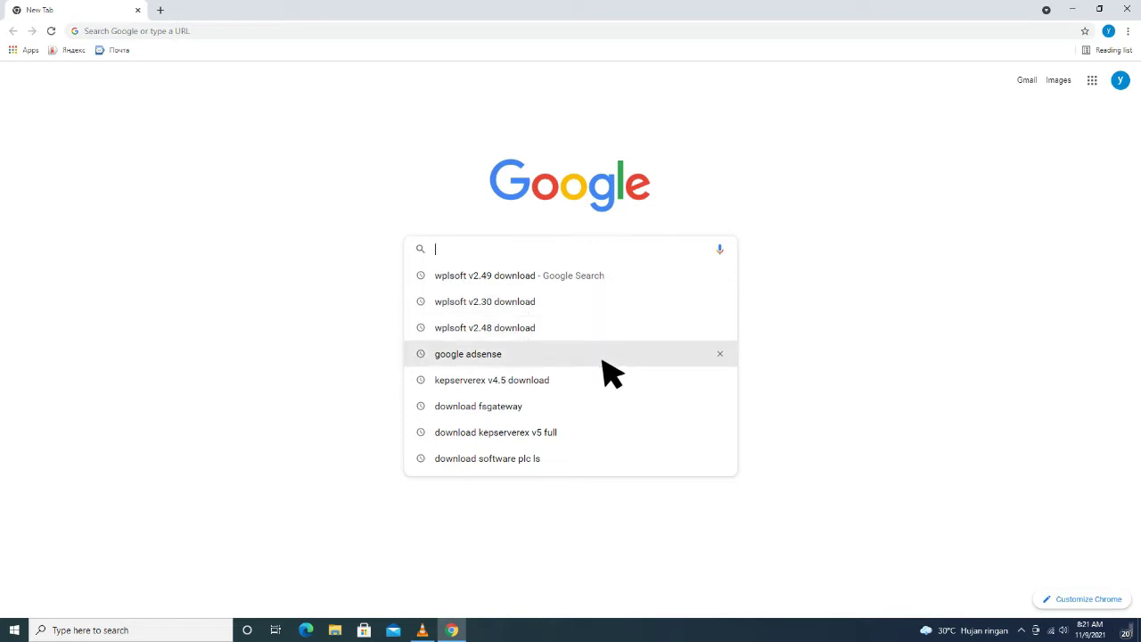
click(502, 317)
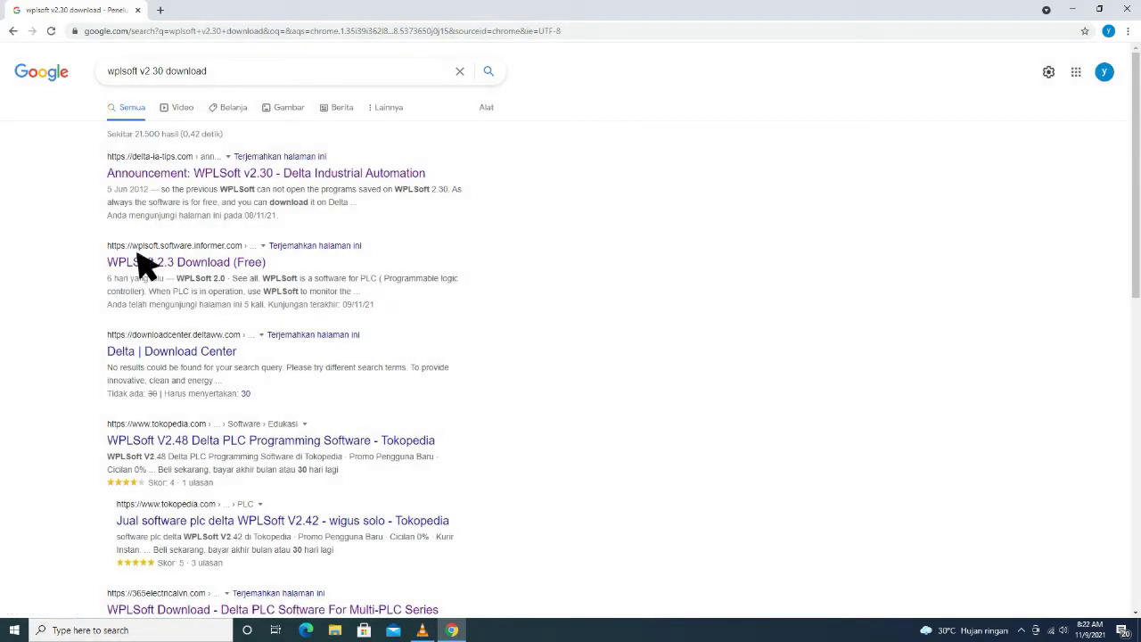
click(194, 267)
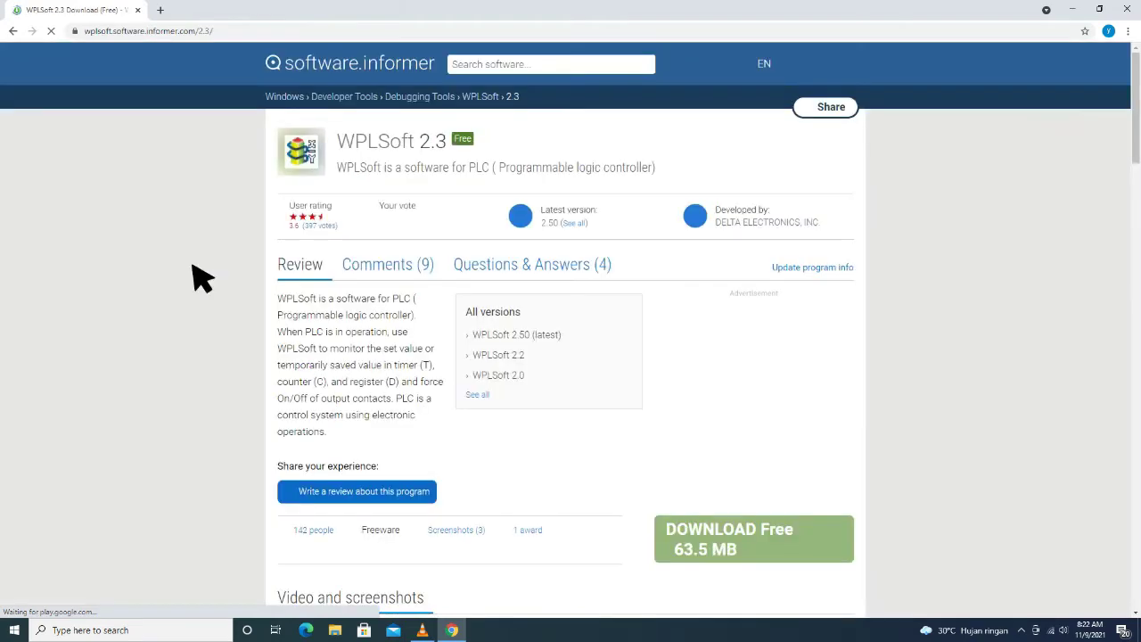
Step: Go to the WPLSoft download page and download delta_wplsoft_v2.30.zip, listed under version 2.31
scroll(612, 465, down, 3)
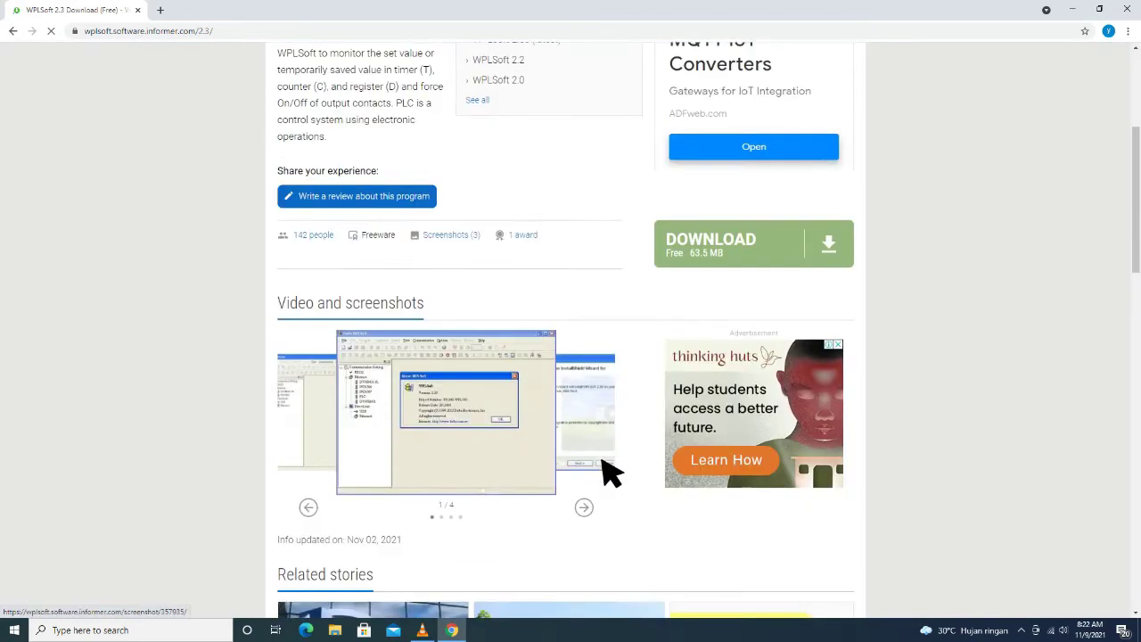
click(716, 261)
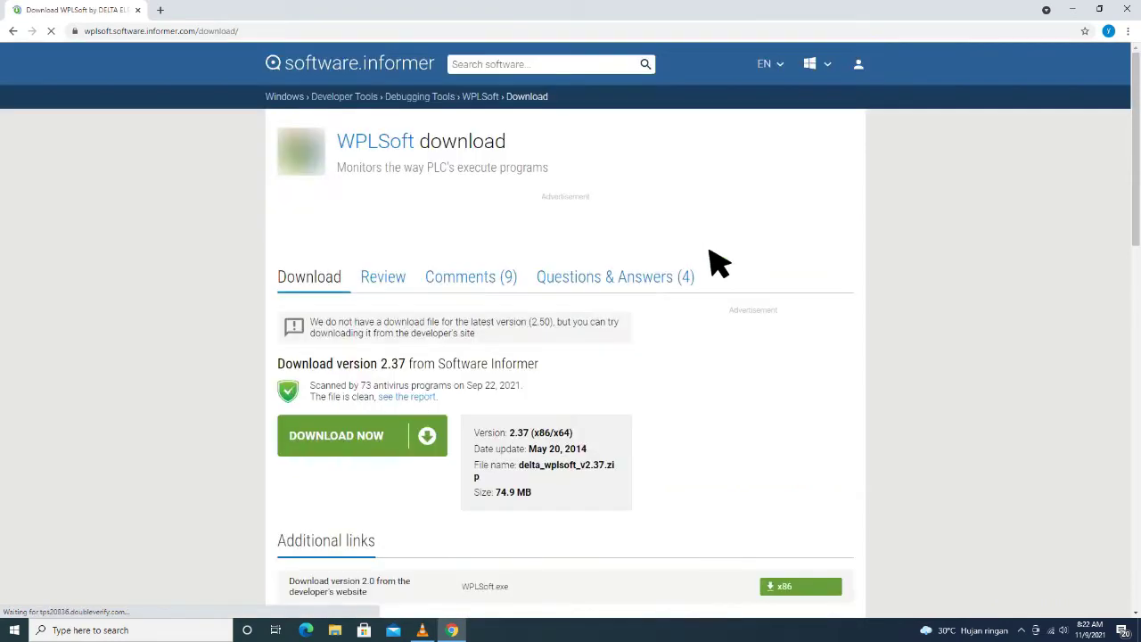
scroll(603, 446, down, 3)
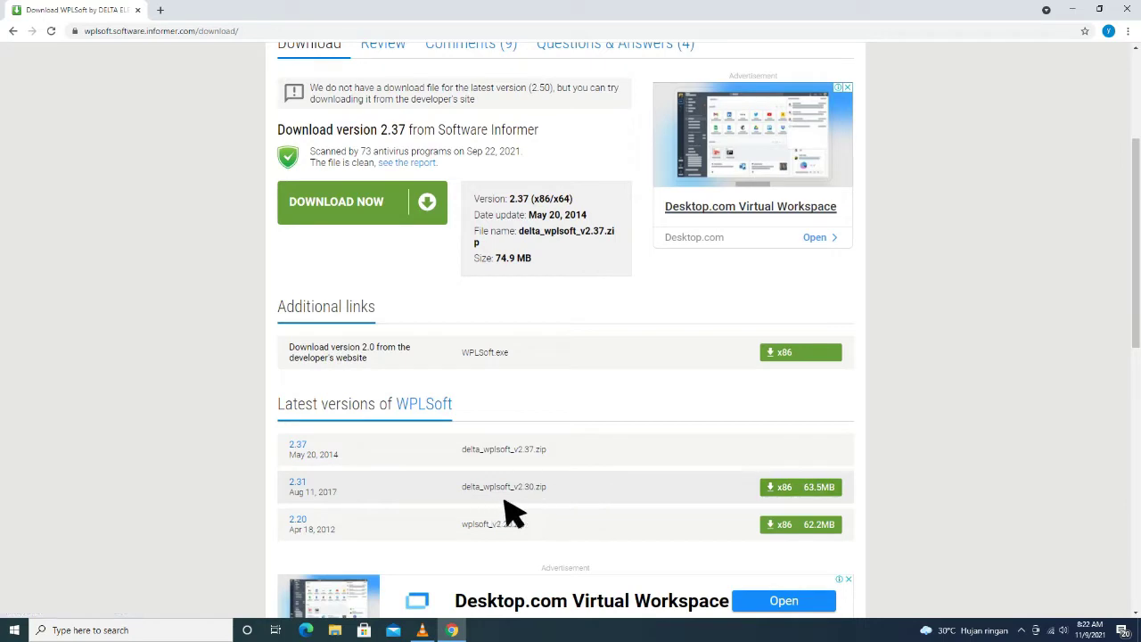
click(807, 497)
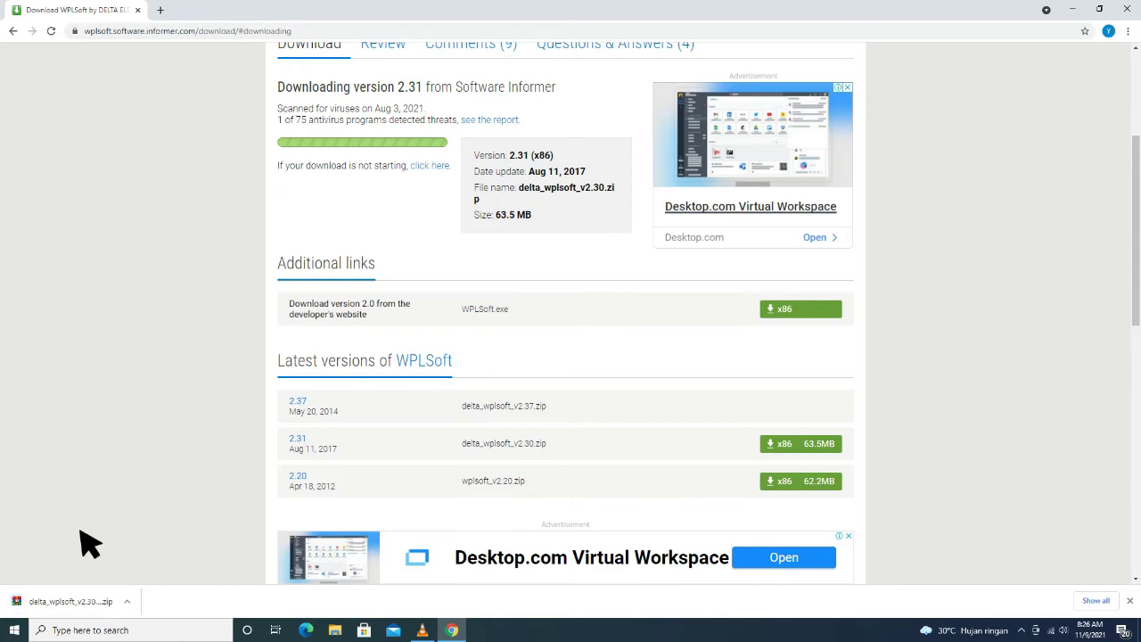
Step: Show the downloaded delta_wplsoft_v2.30 archive in its folder, and close the folder window after checking it
click(129, 600)
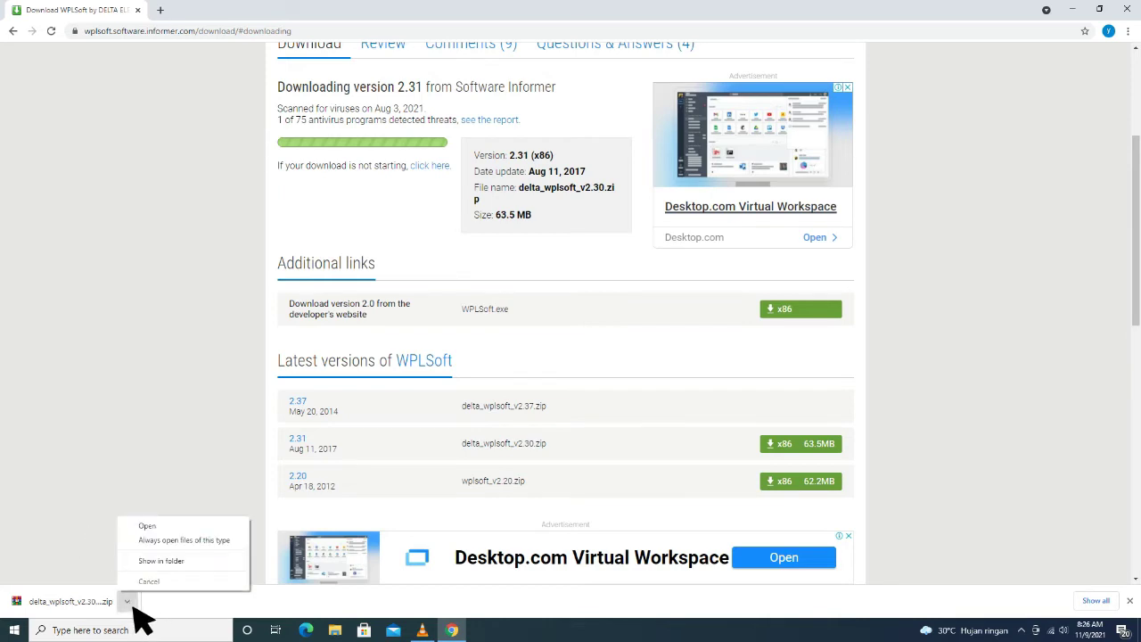
click(182, 562)
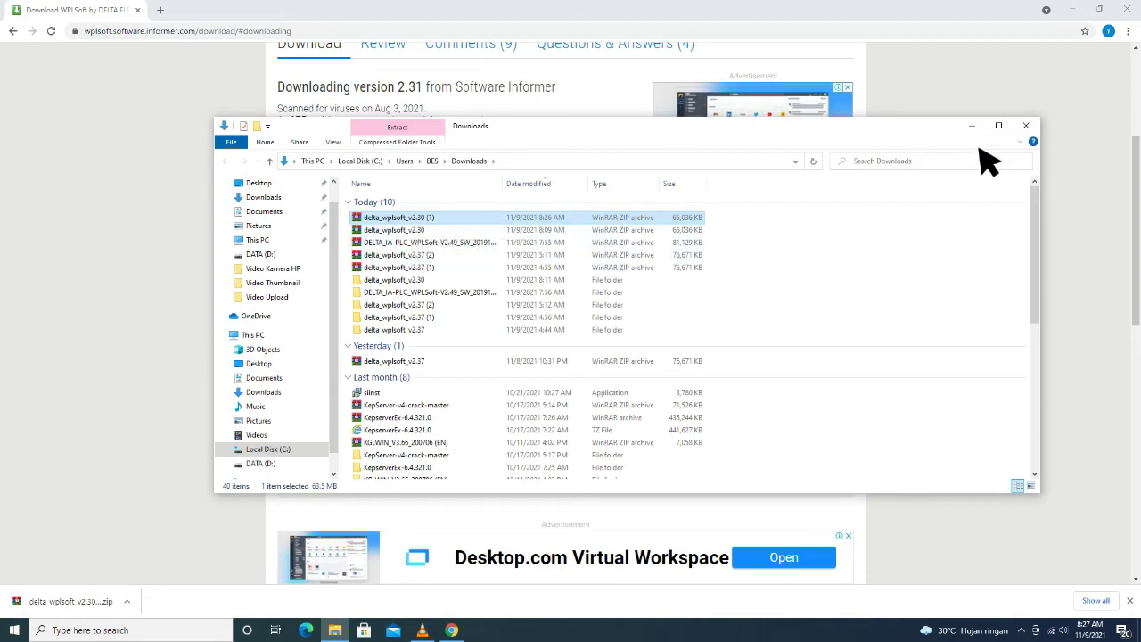
click(1026, 126)
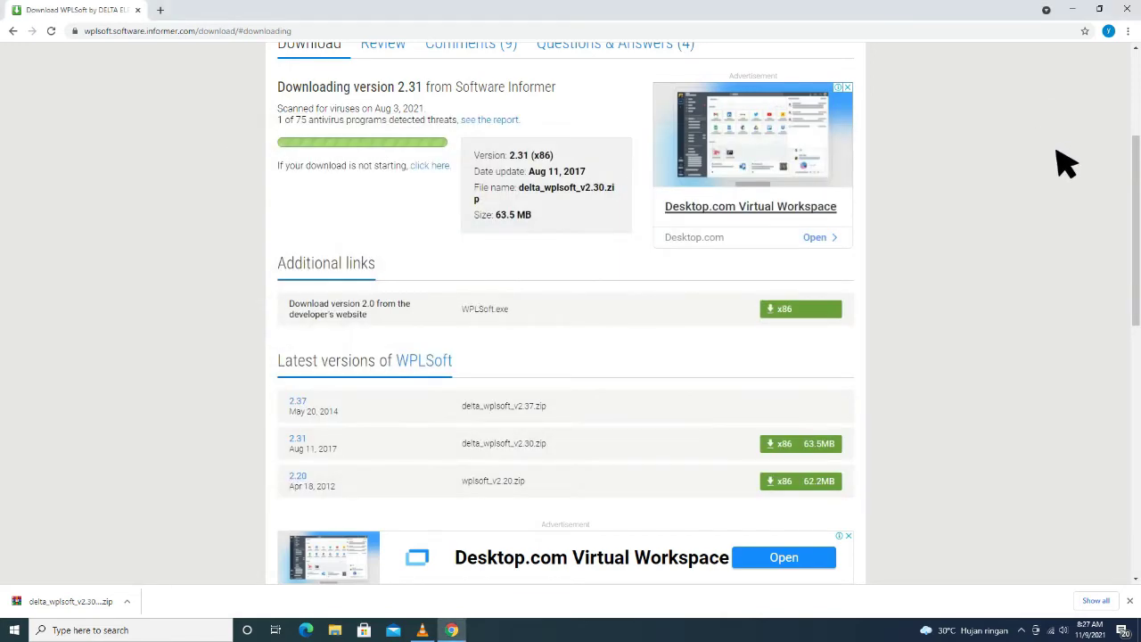
Step: Close the browser and refresh the desktop
click(13, 30)
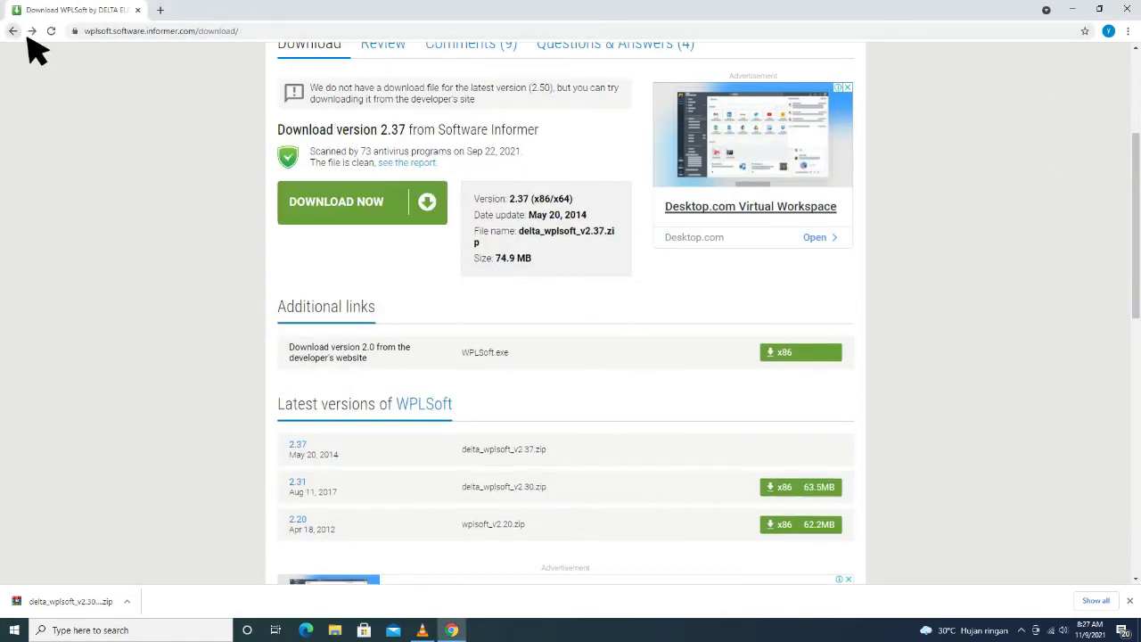
click(1126, 9)
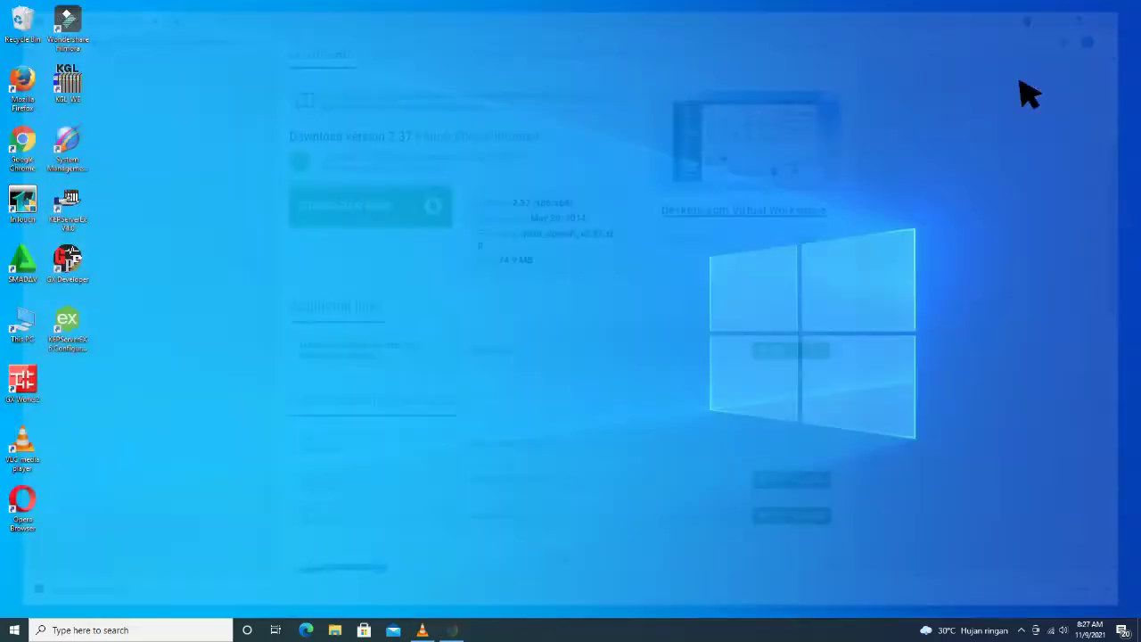
right_click(523, 103)
click(545, 135)
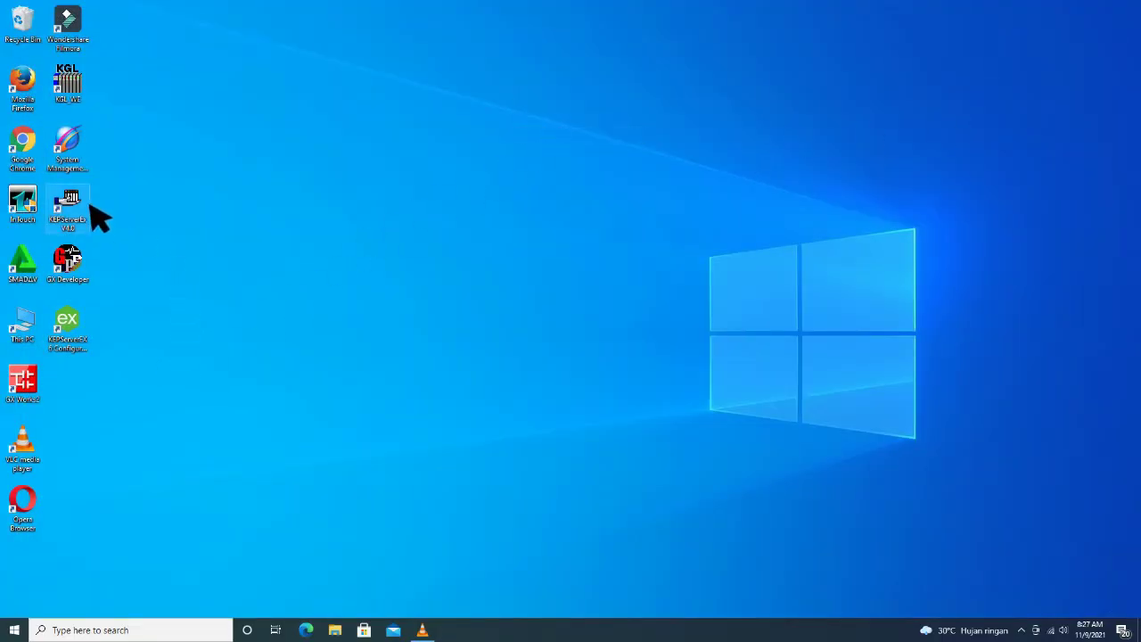
Step: Extract the delta_wplsoft_v2.30 (1) archive in the Downloads folder with WinRAR, keeping the default destination path and options
double_click(27, 336)
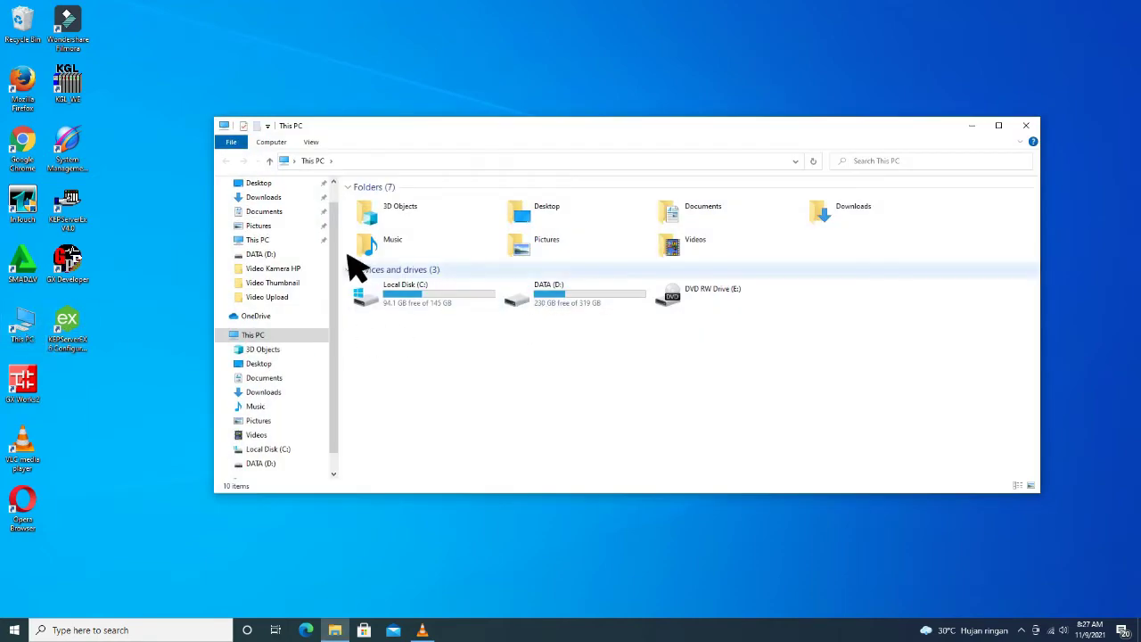
click(263, 198)
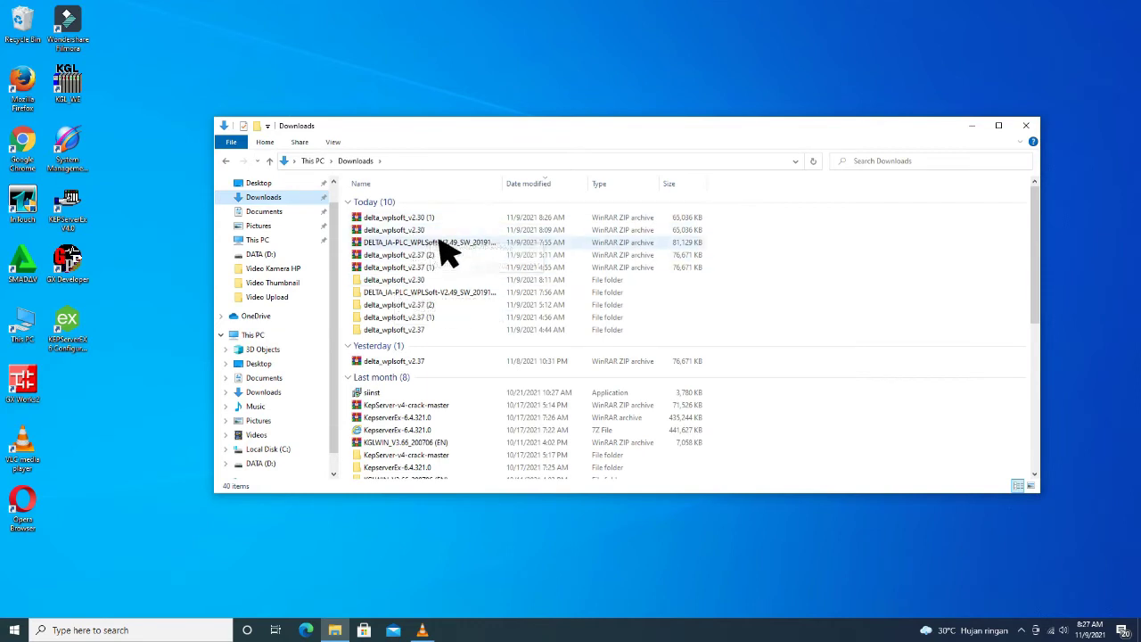
click(421, 220)
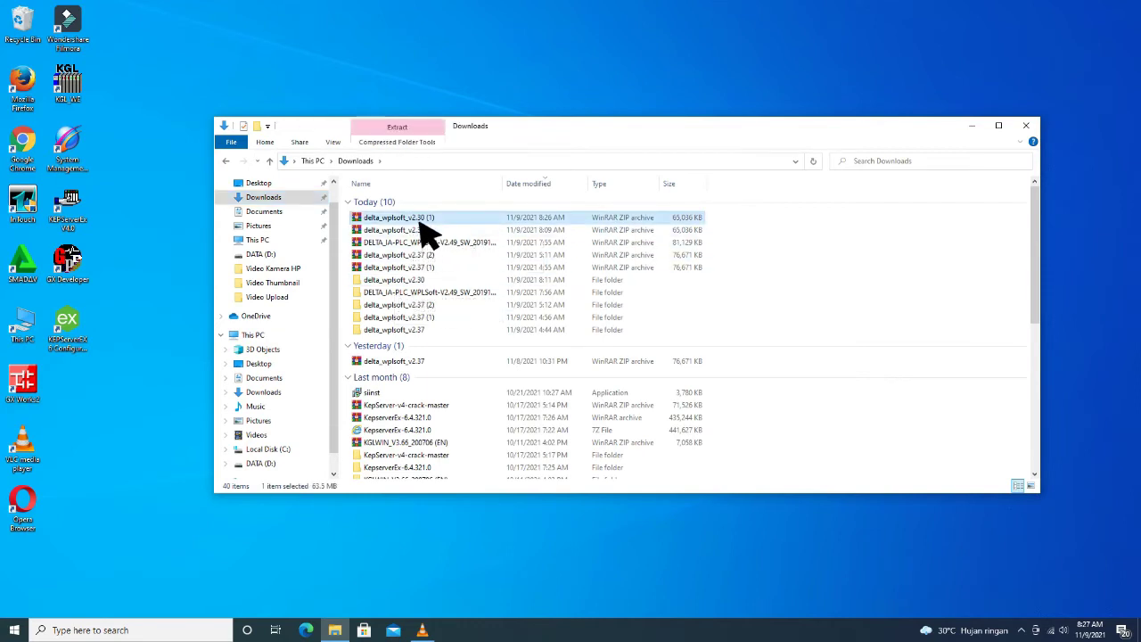
right_click(428, 237)
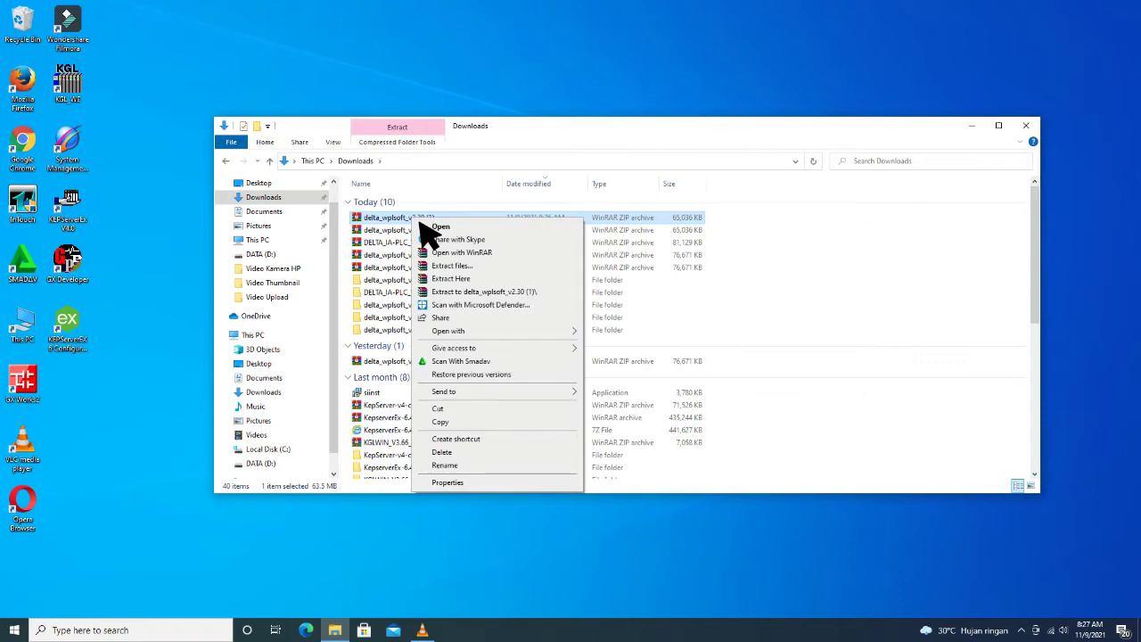
click(453, 267)
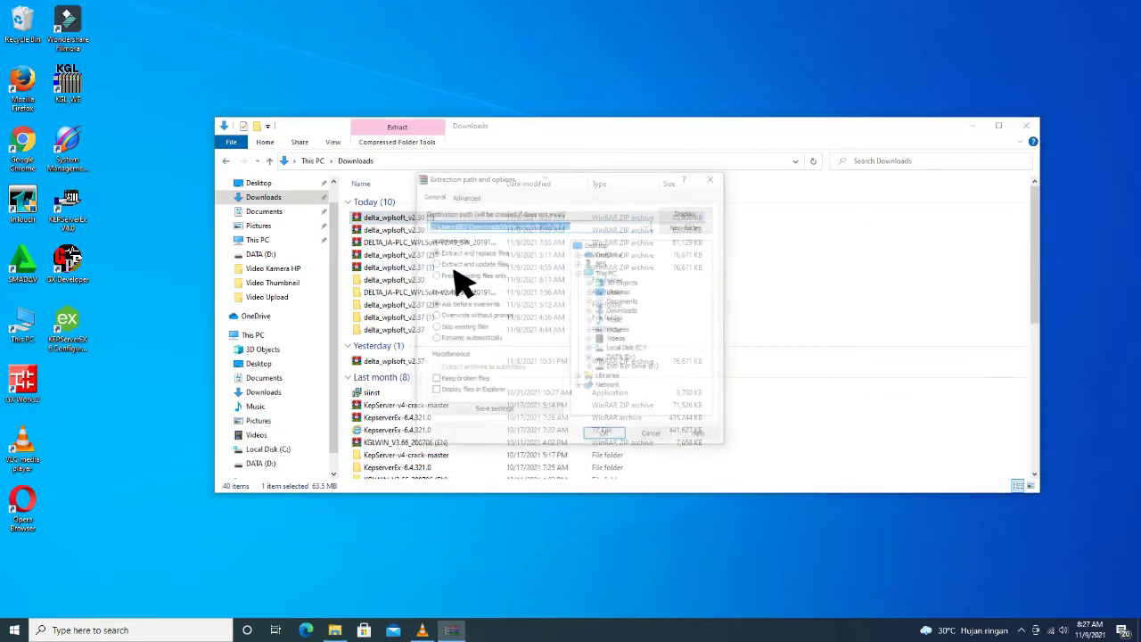
click(614, 435)
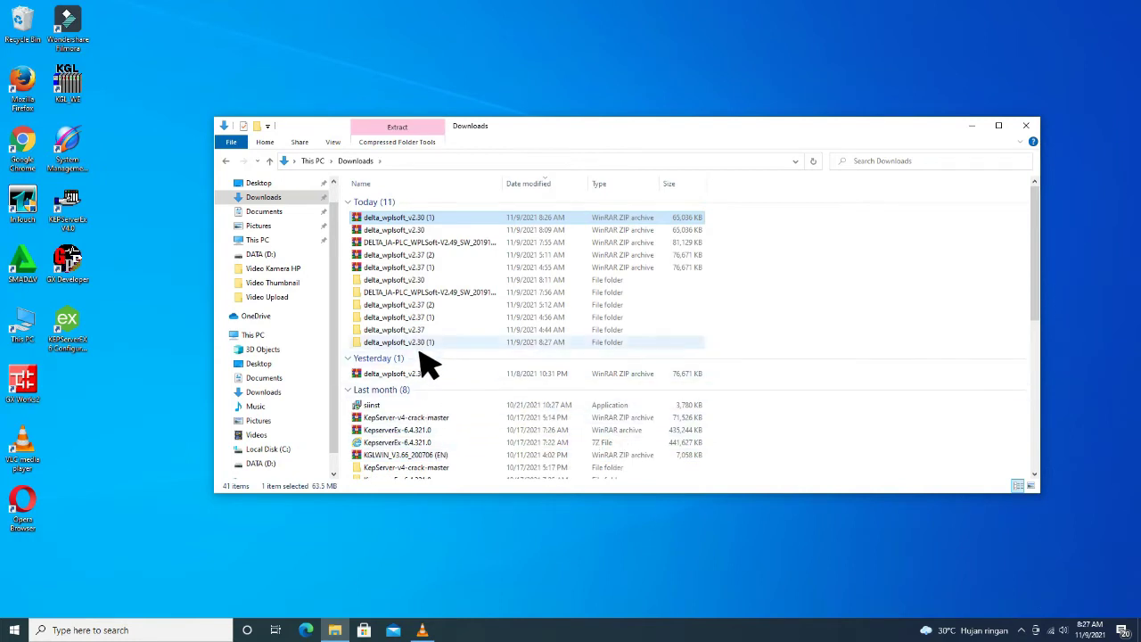
Step: Open the extracted delta_wplsoft_v2.30 (1) folder and run the Delta_ WPLSoft_V2.30 installer
double_click(417, 348)
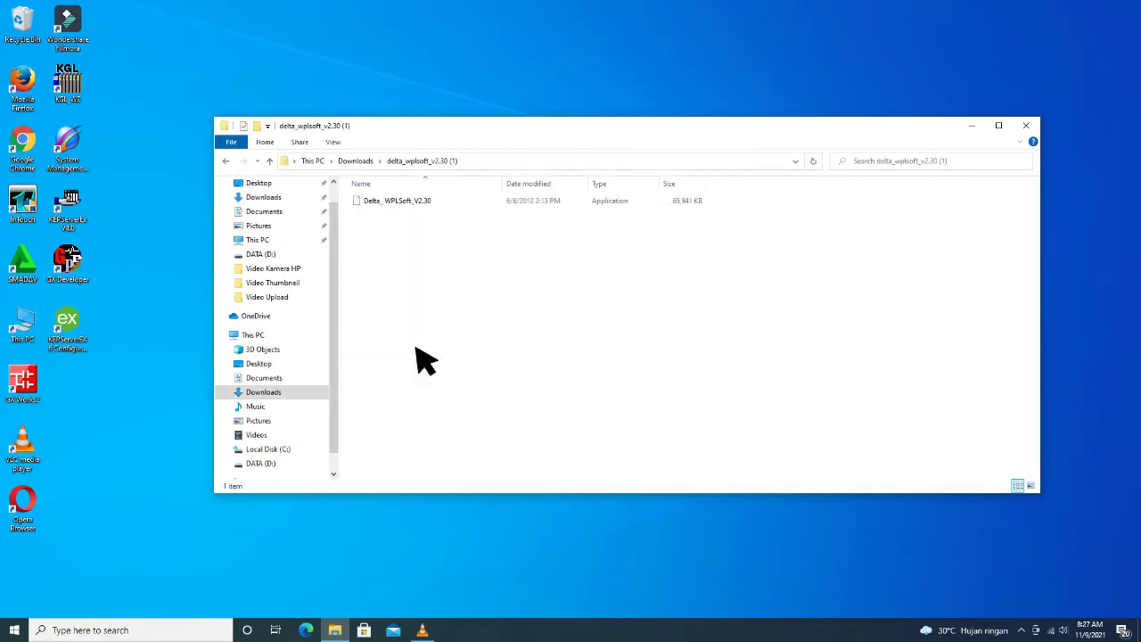
double_click(386, 204)
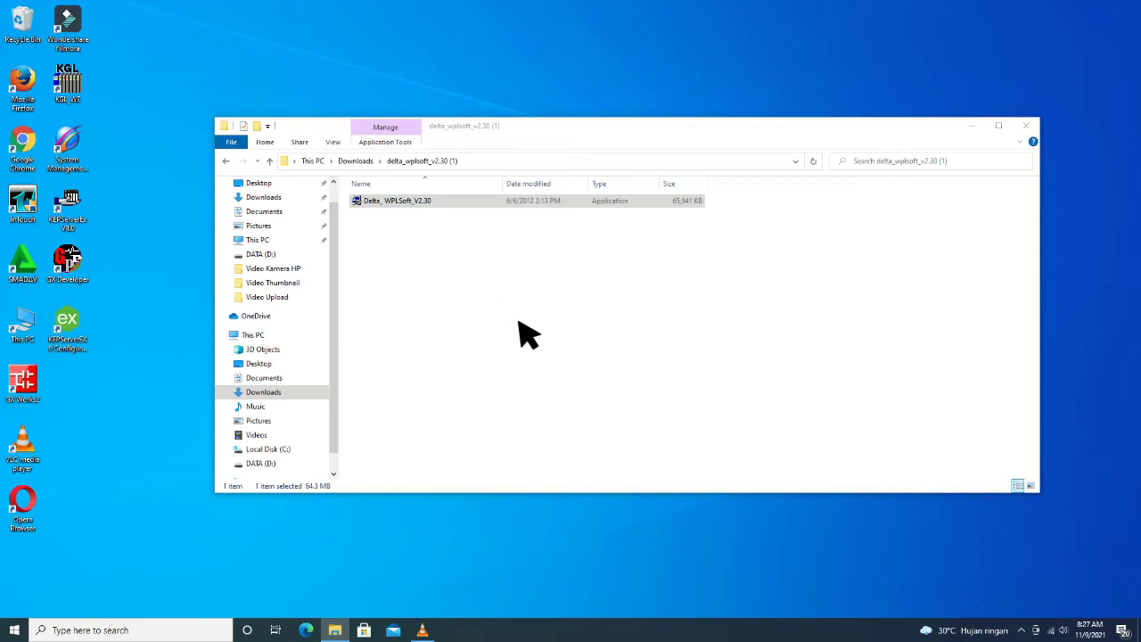
double_click(399, 214)
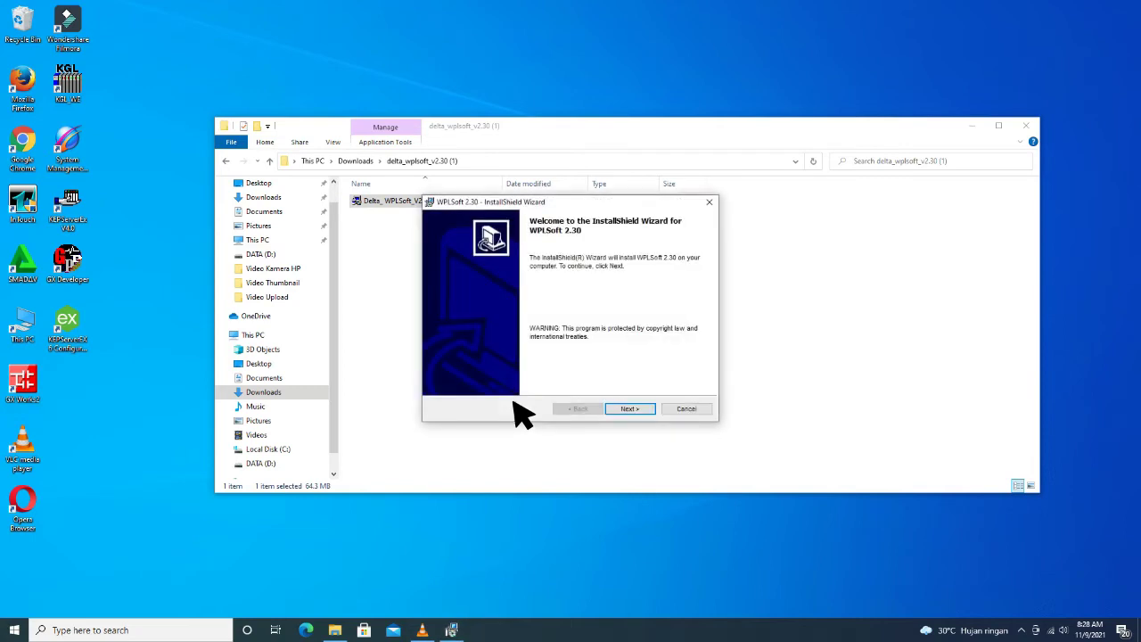
Step: Install WPLSoft 2.30 for all users with the default customer information and destination folder, and finish the wizard
click(629, 410)
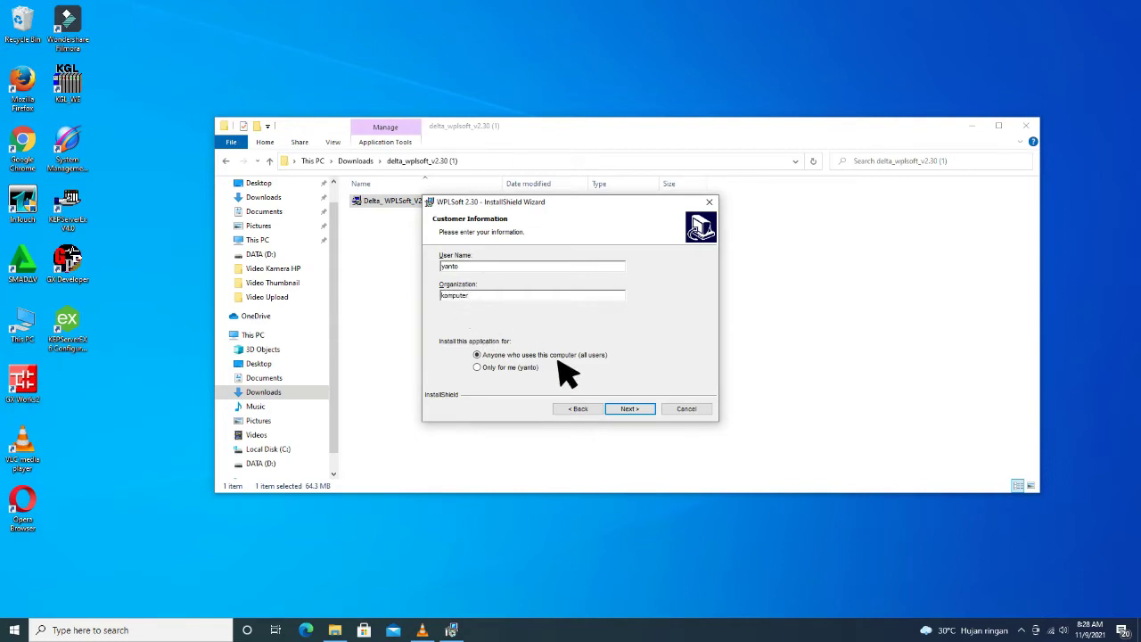
click(633, 410)
click(635, 412)
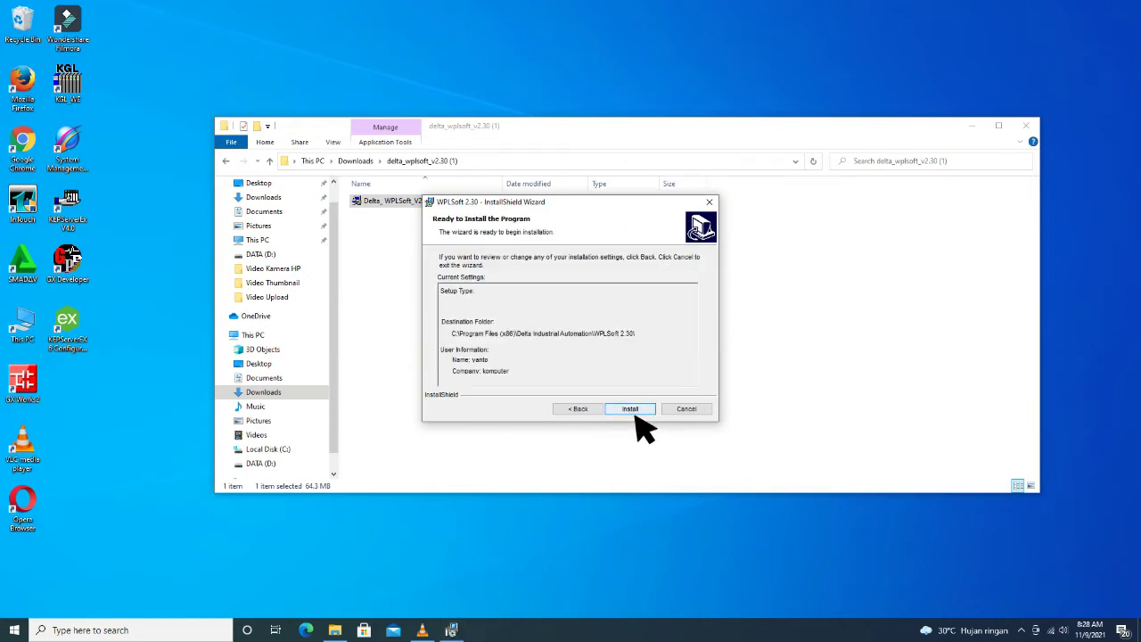
click(634, 411)
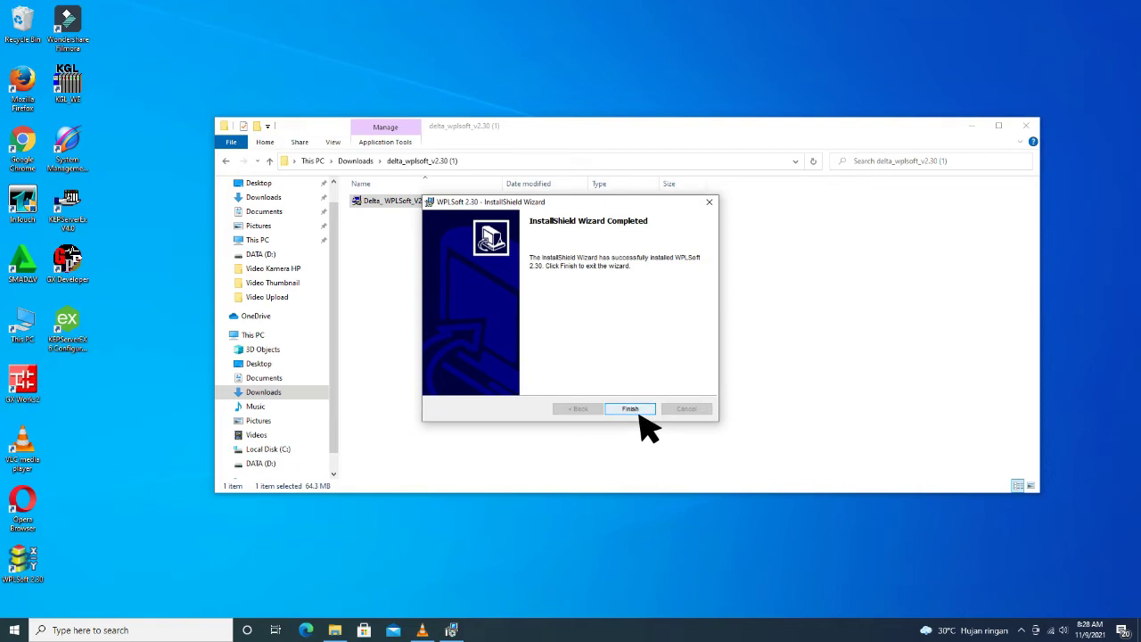
click(640, 413)
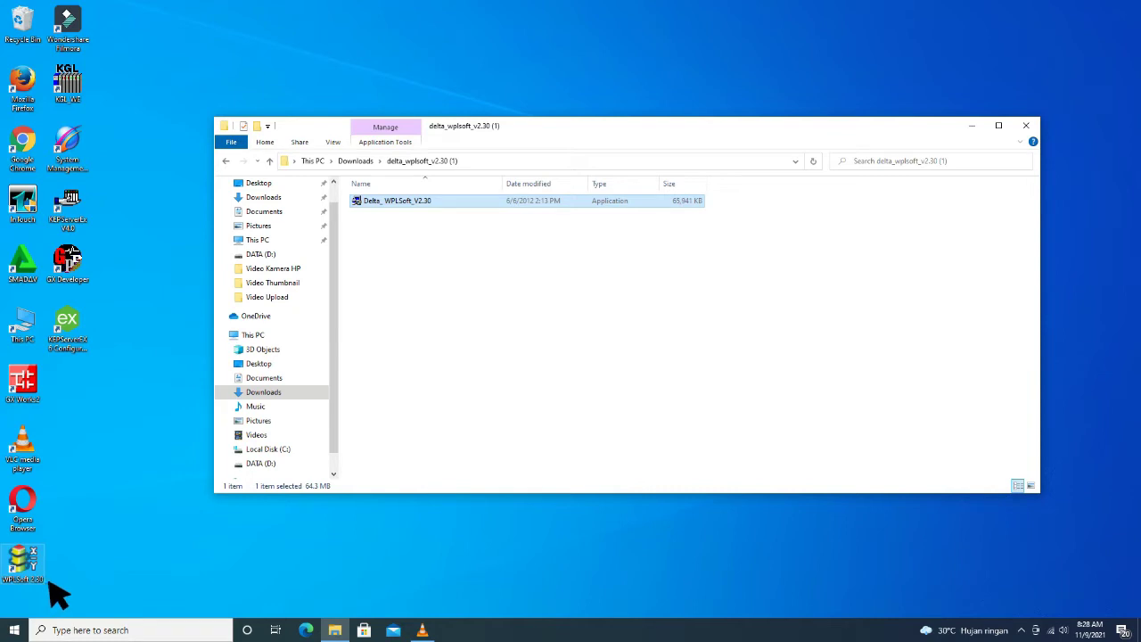
Step: Close the installer's folder window and refresh the desktop
click(1026, 126)
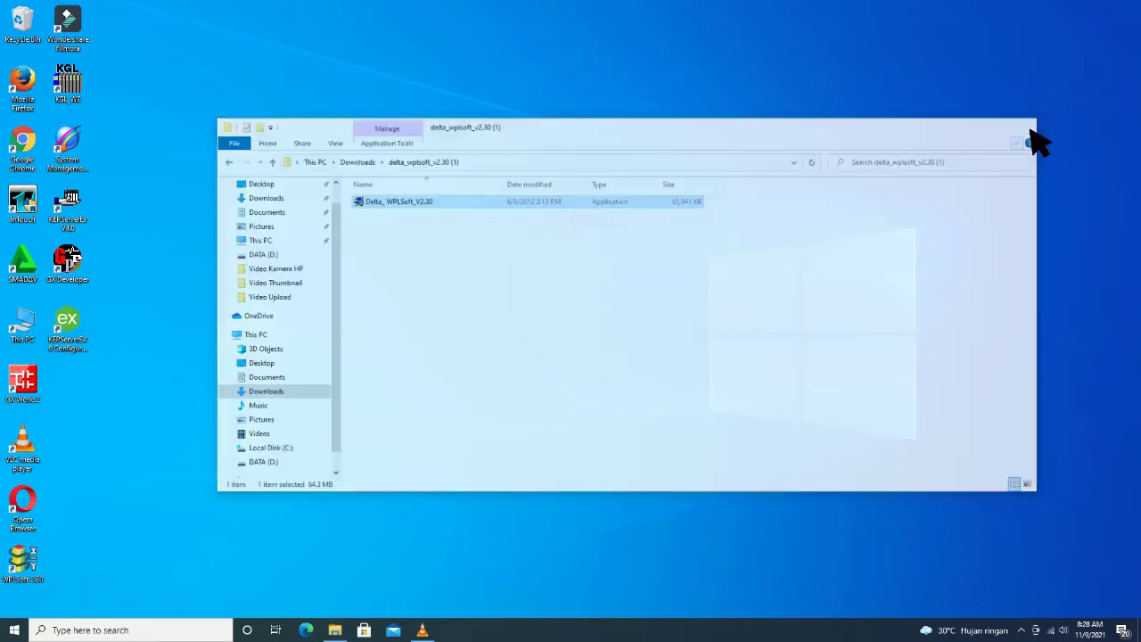
right_click(428, 184)
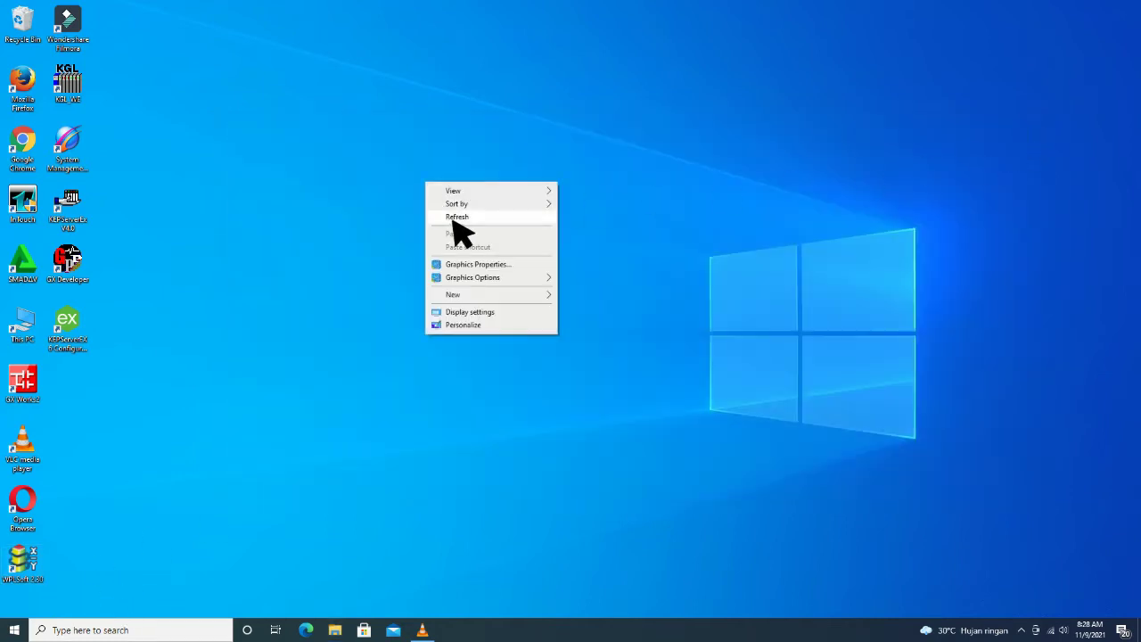
click(453, 219)
right_click(403, 187)
click(433, 222)
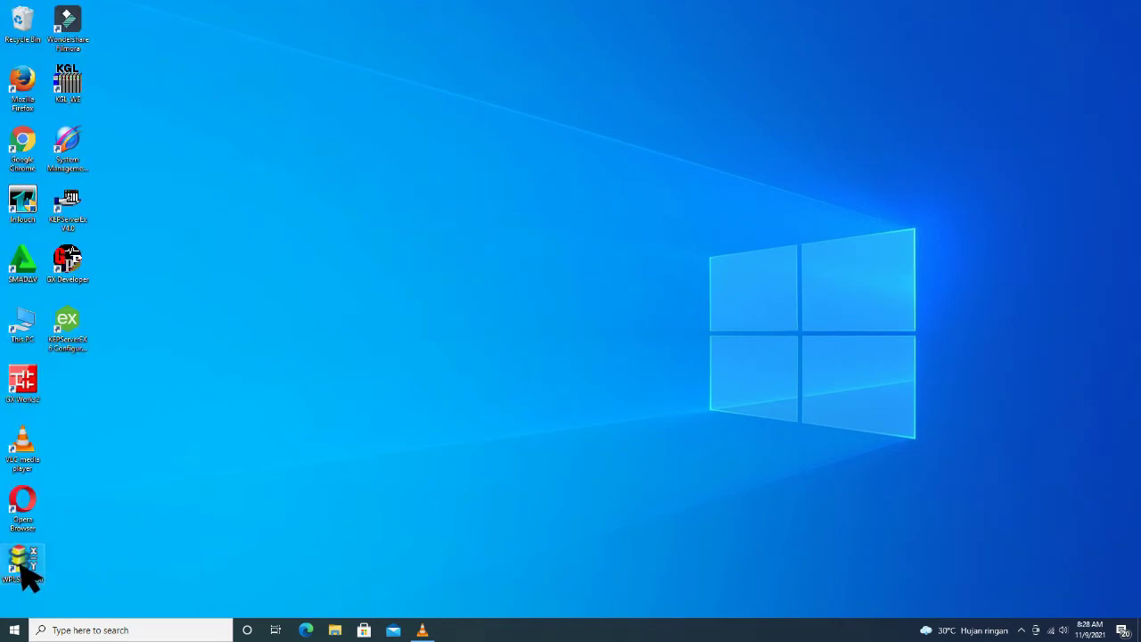
Step: Move the WPLSoft 2.30 desktop shortcut directly below the KEPServerEX 6 Configuration shortcut
drag(27, 575, 75, 392)
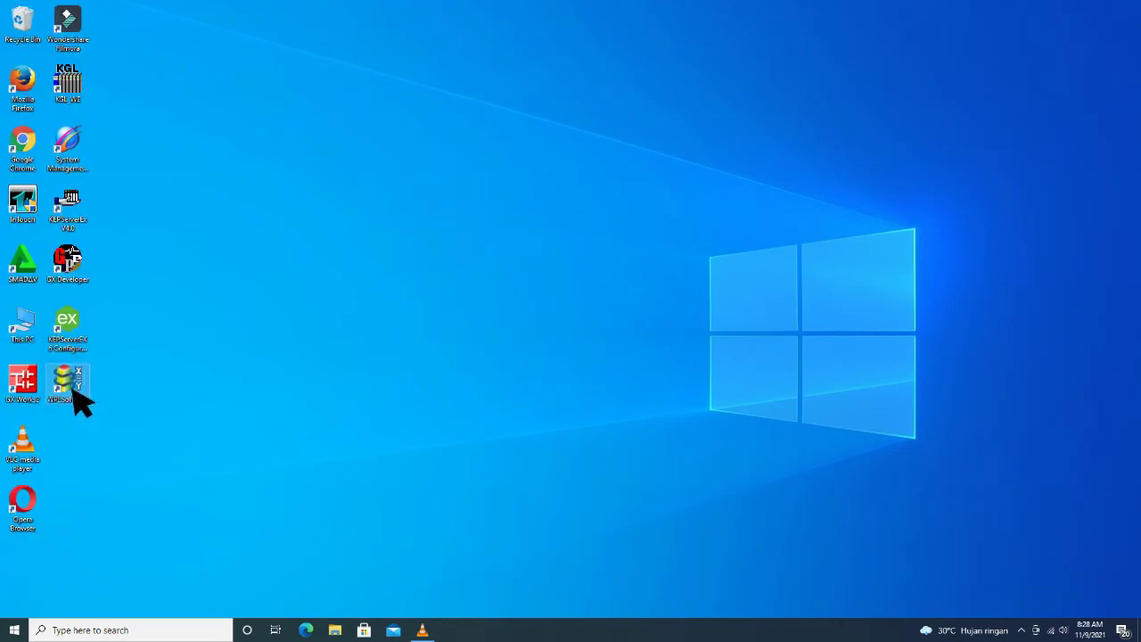
right_click(198, 299)
click(226, 329)
Step: Launch WPLSoft 2.30 and create a new project for the ES2 PLC model with the file name Dvp0
double_click(74, 392)
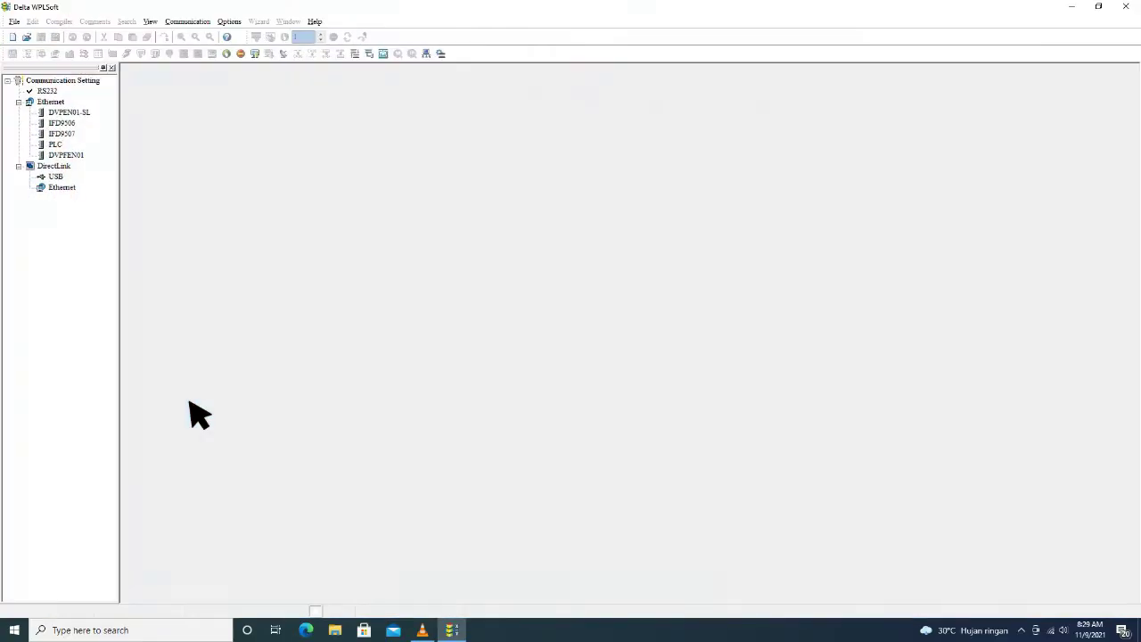
click(18, 22)
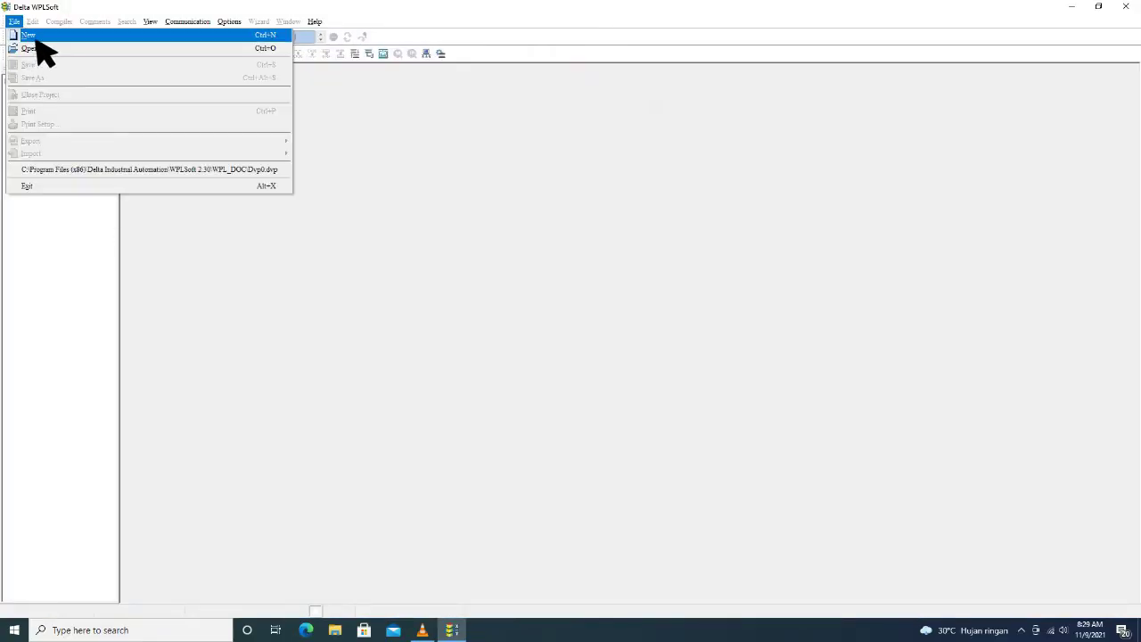
click(36, 37)
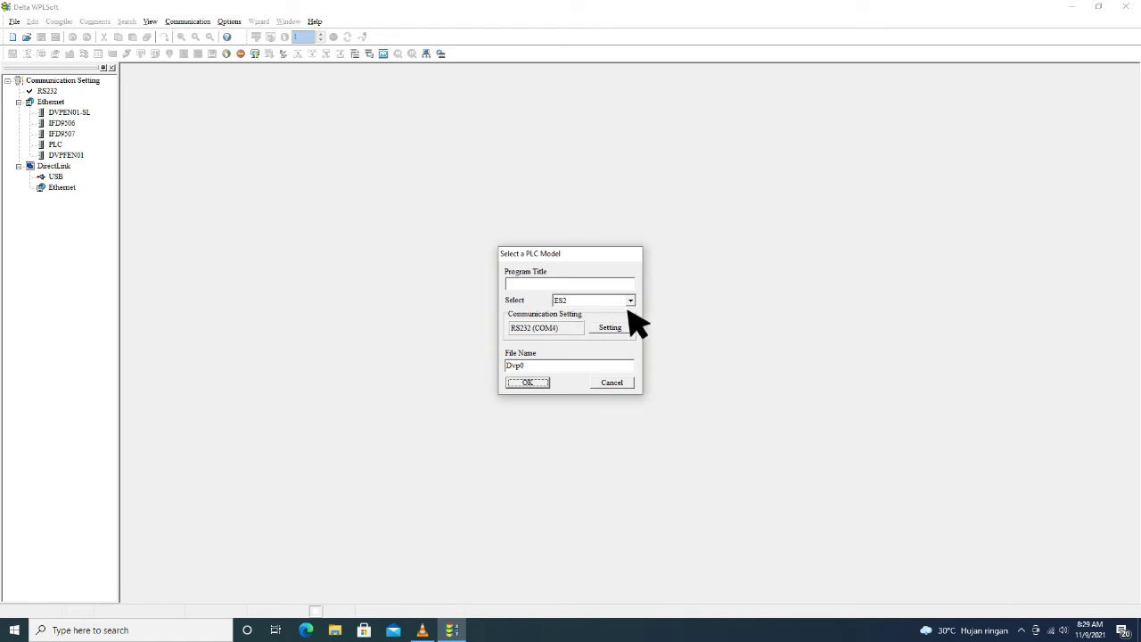
click(540, 385)
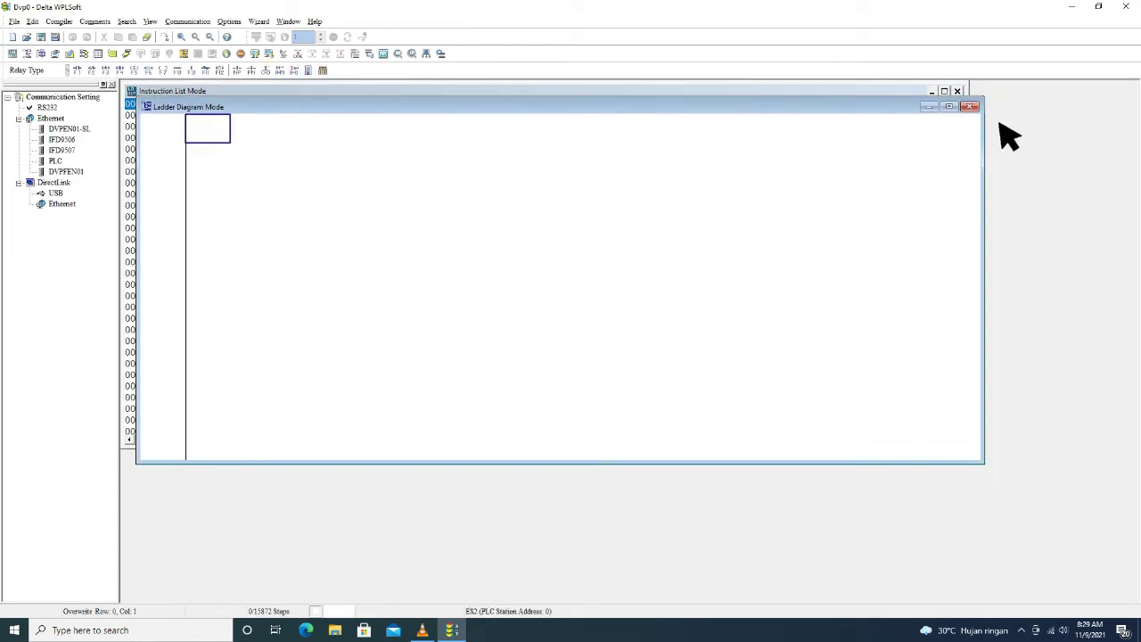
Step: Maximize the Ladder Diagram Mode window and insert a normally open contact X2 at the start of the first rung
click(948, 107)
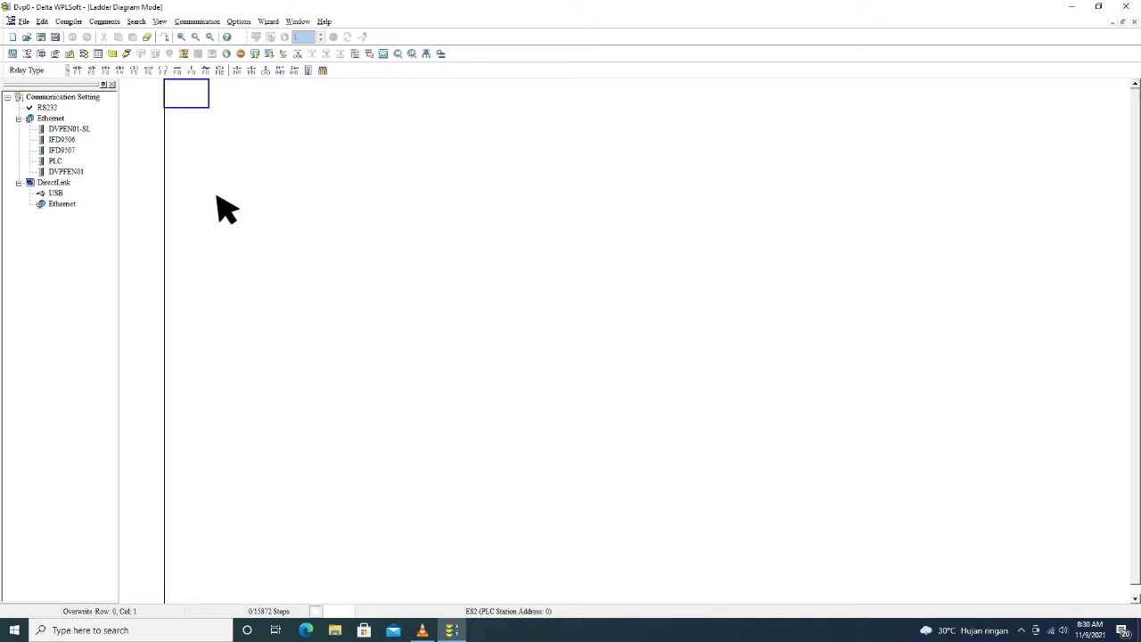
click(82, 72)
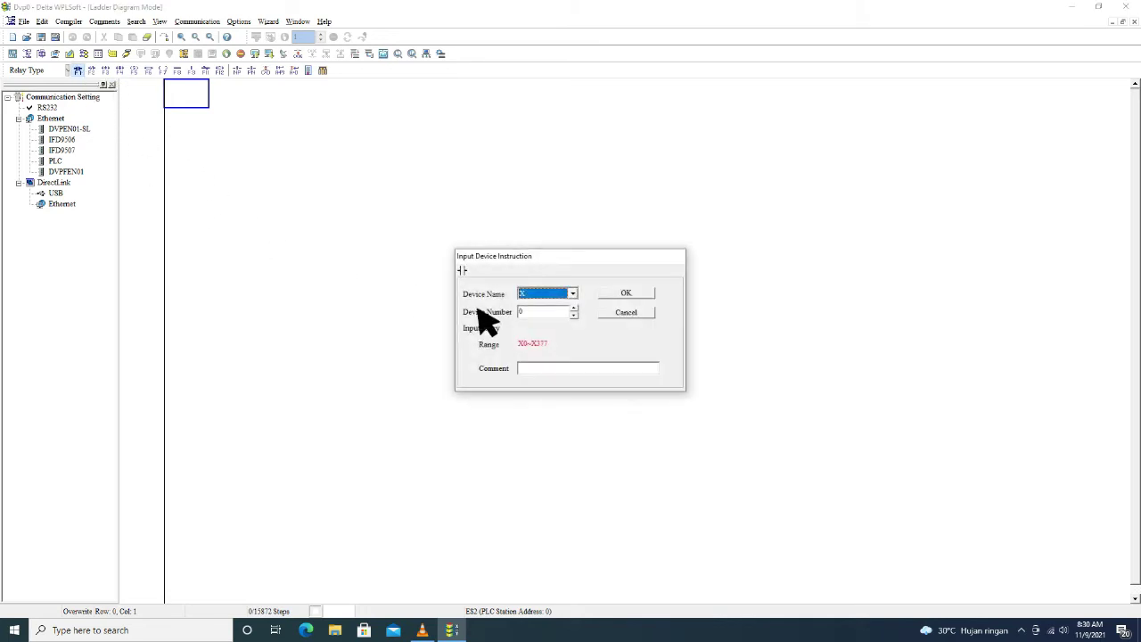
click(574, 316)
click(626, 294)
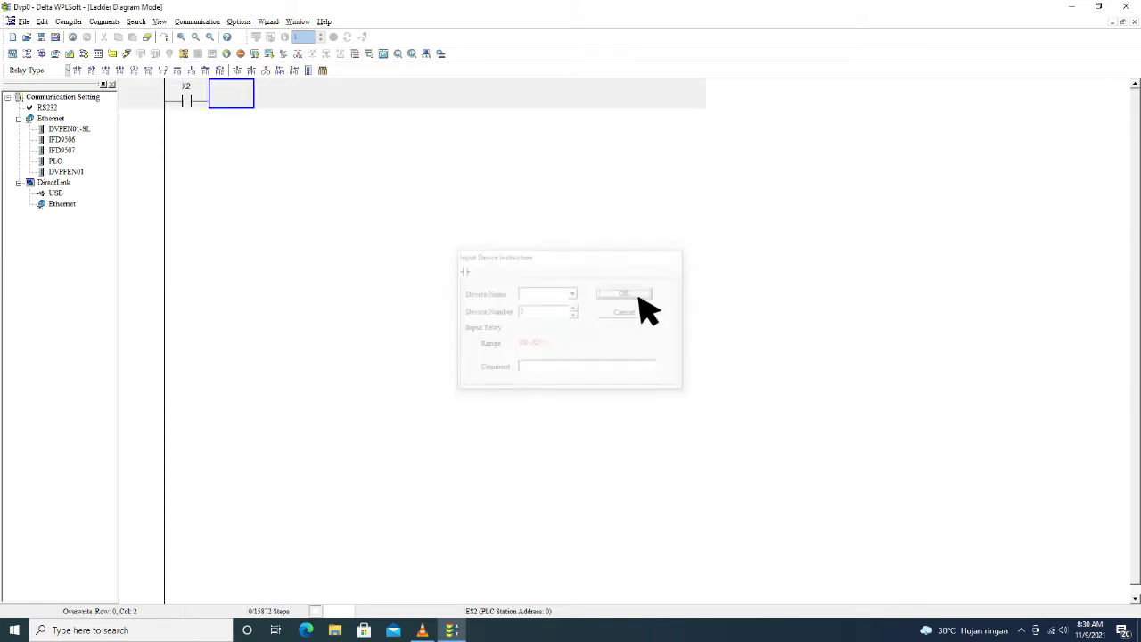
Step: Add a normally closed contact X3 after X2 and finish the rung with output coil Y3
click(98, 73)
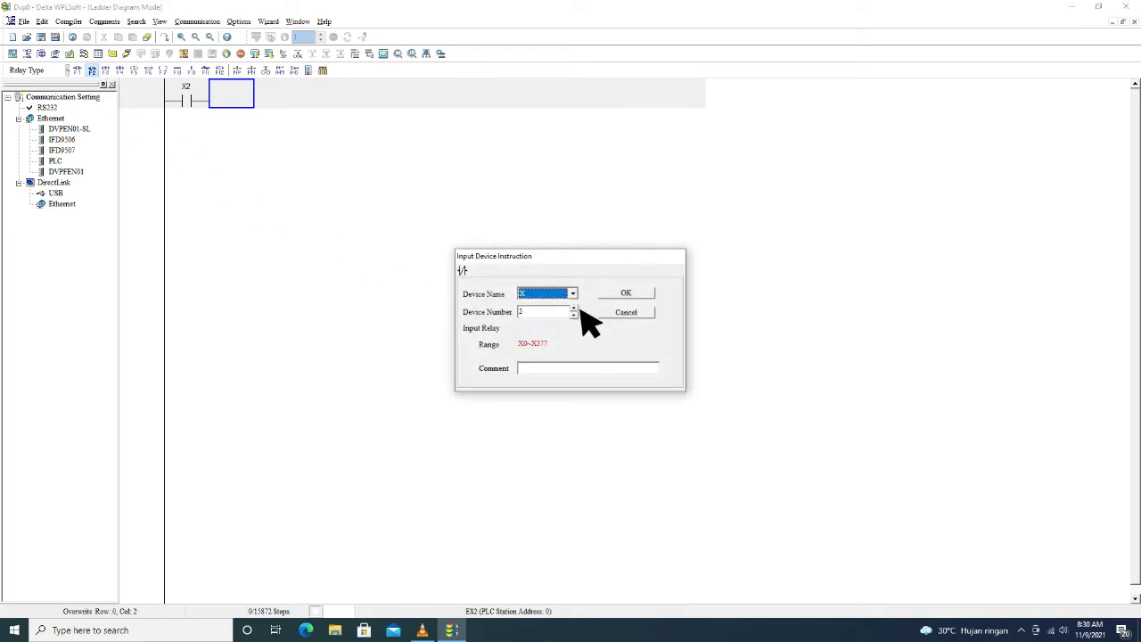
click(627, 294)
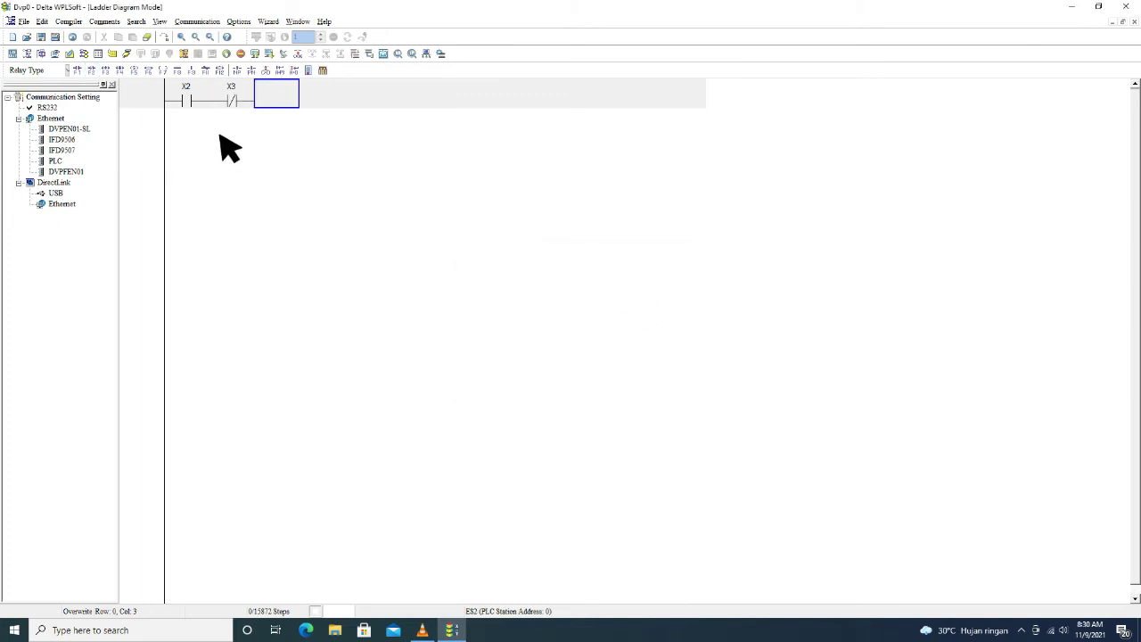
click(164, 70)
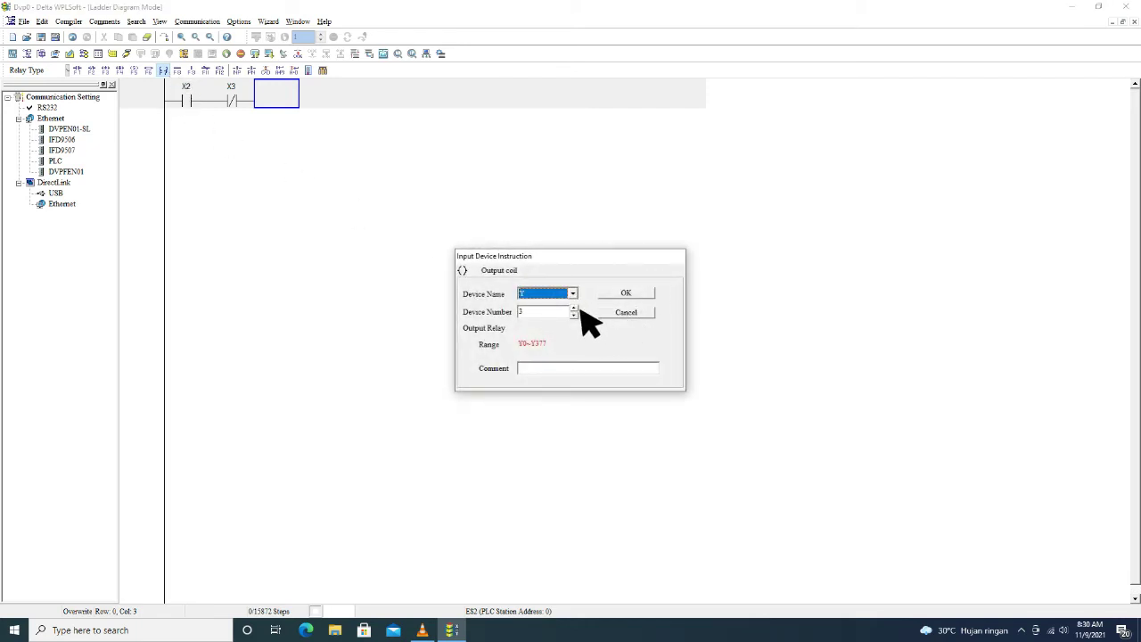
click(648, 295)
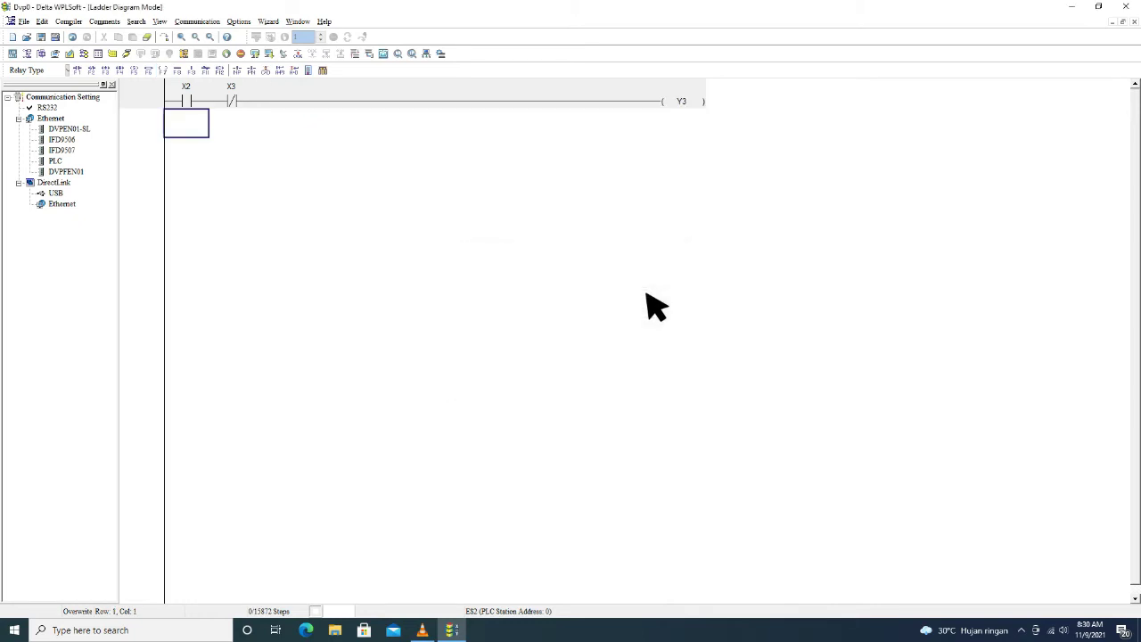
Step: Insert a normally open contact with device name Y and number 3 directly below X2
click(84, 73)
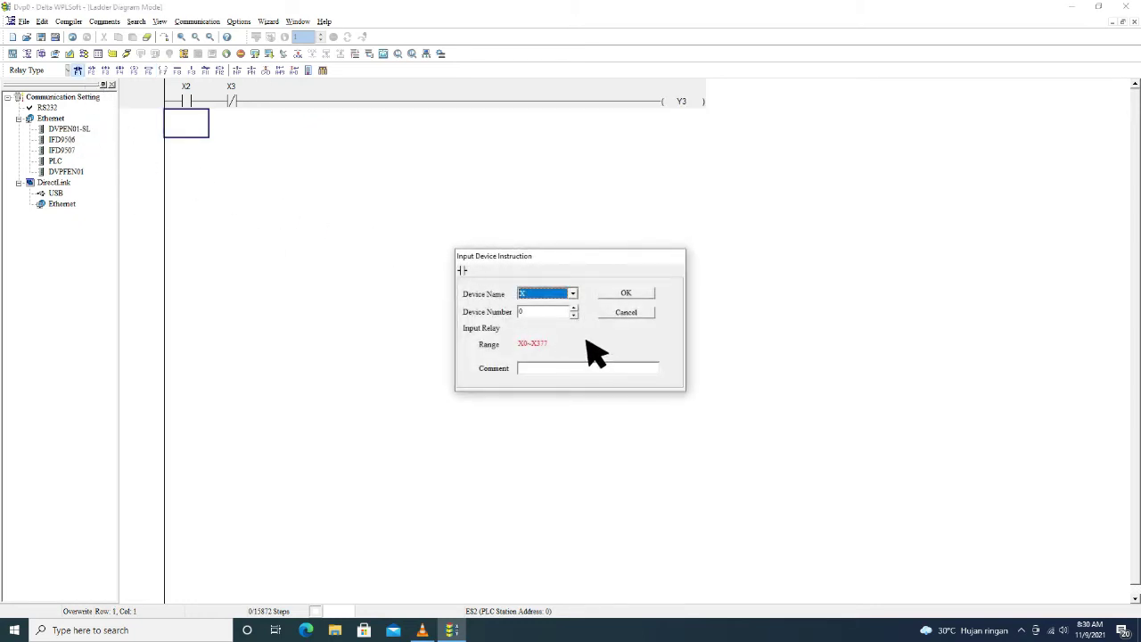
click(572, 293)
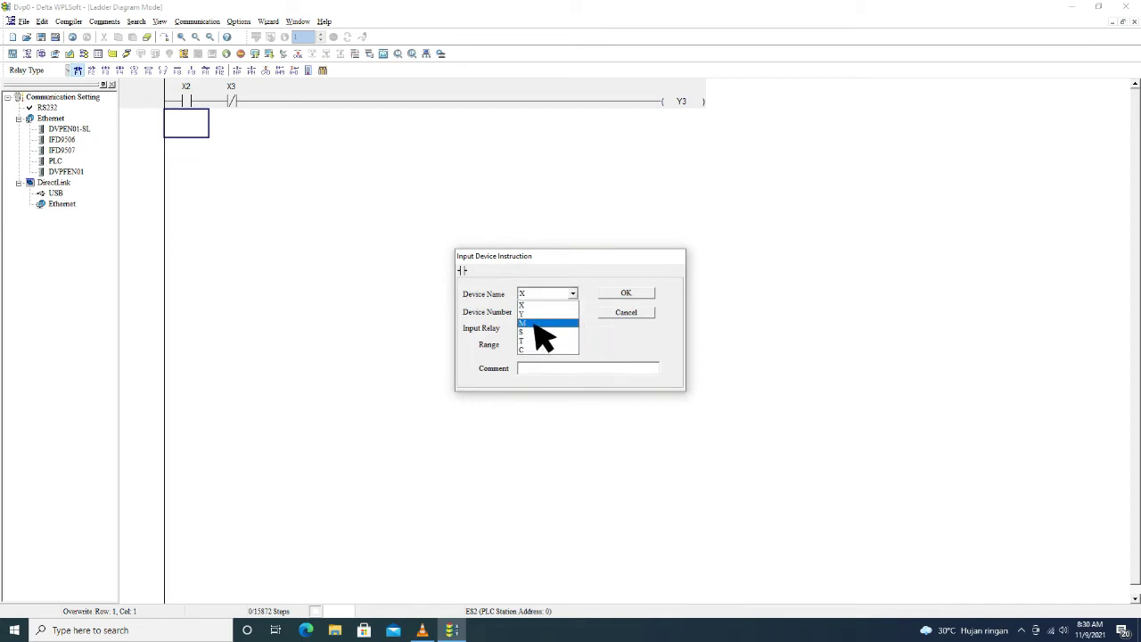
click(535, 314)
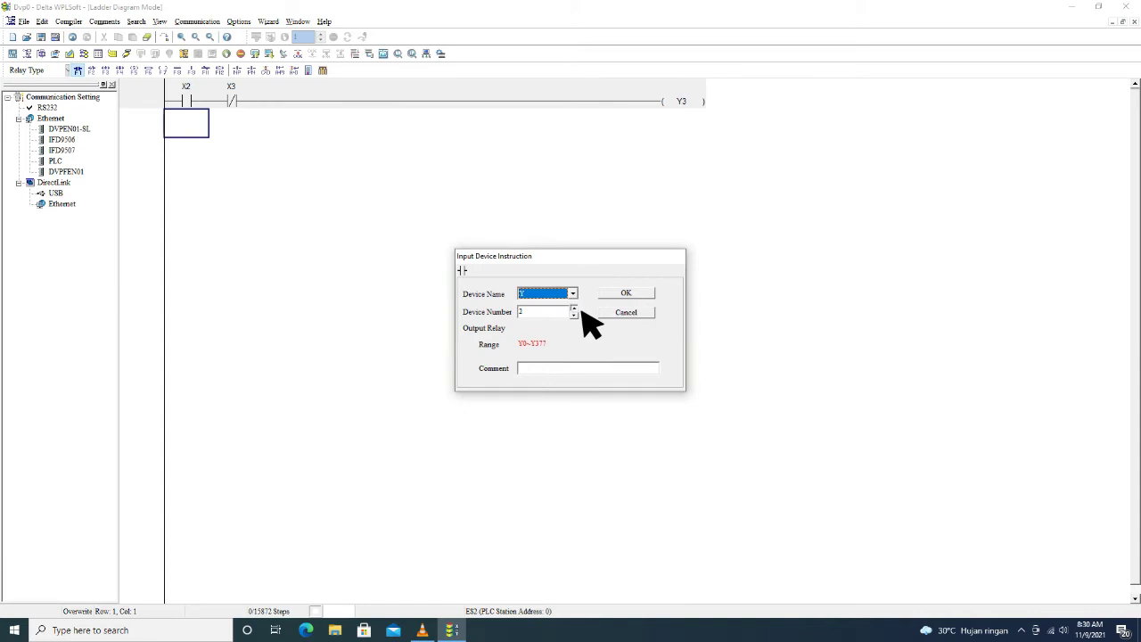
click(627, 295)
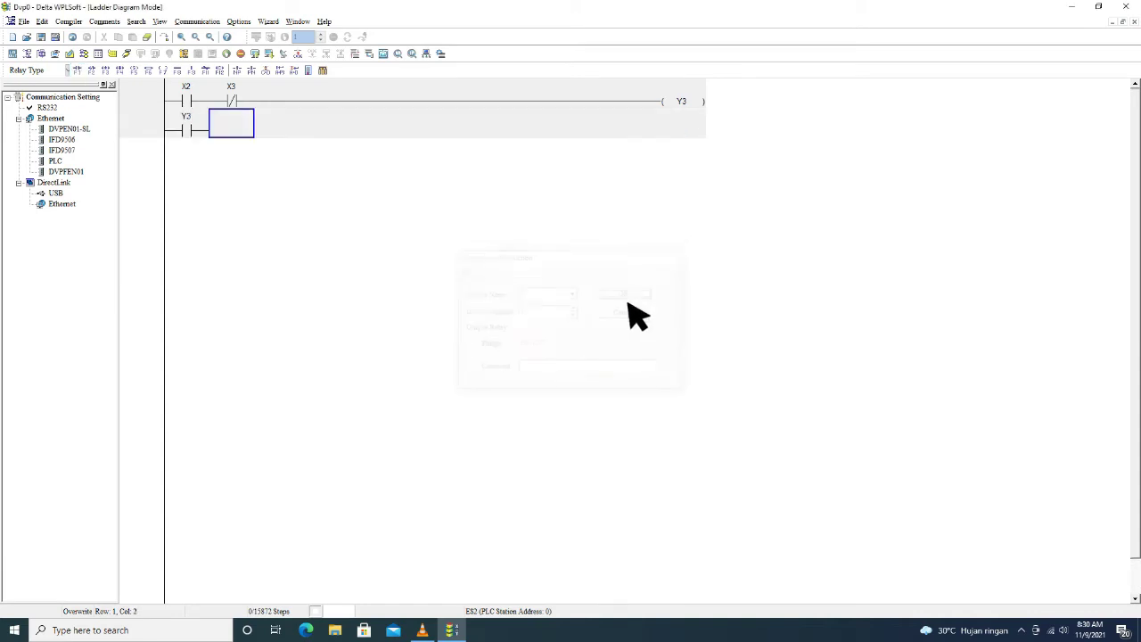
Step: Join the Y3 contact to the first rung with a vertical line between X2 and X3, and compile the ladder diagram
click(242, 104)
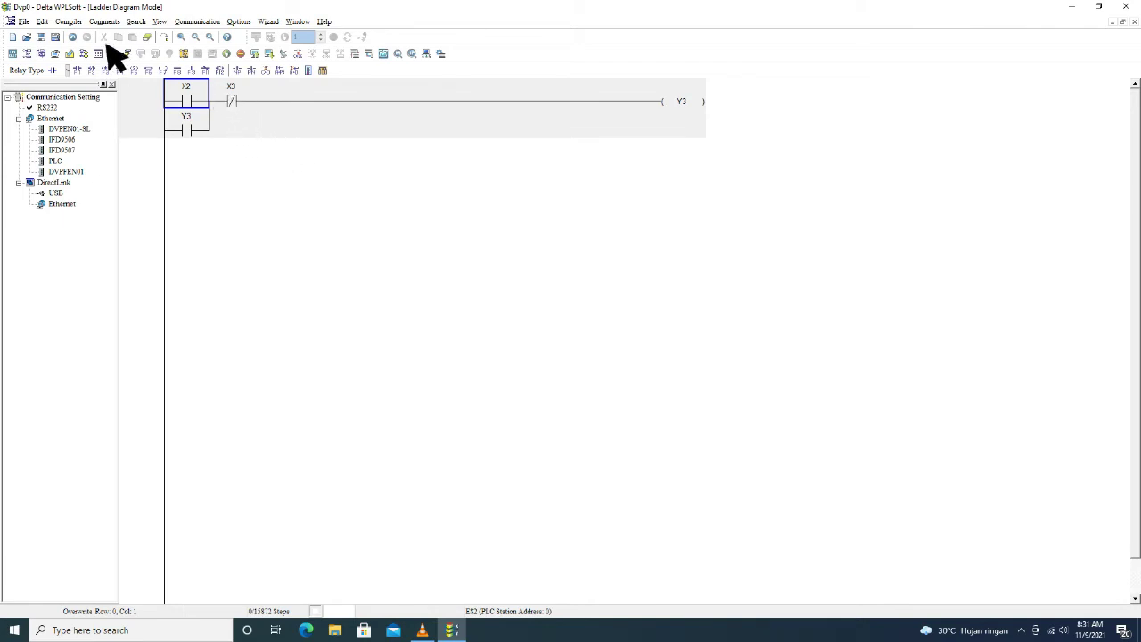
click(69, 21)
click(111, 38)
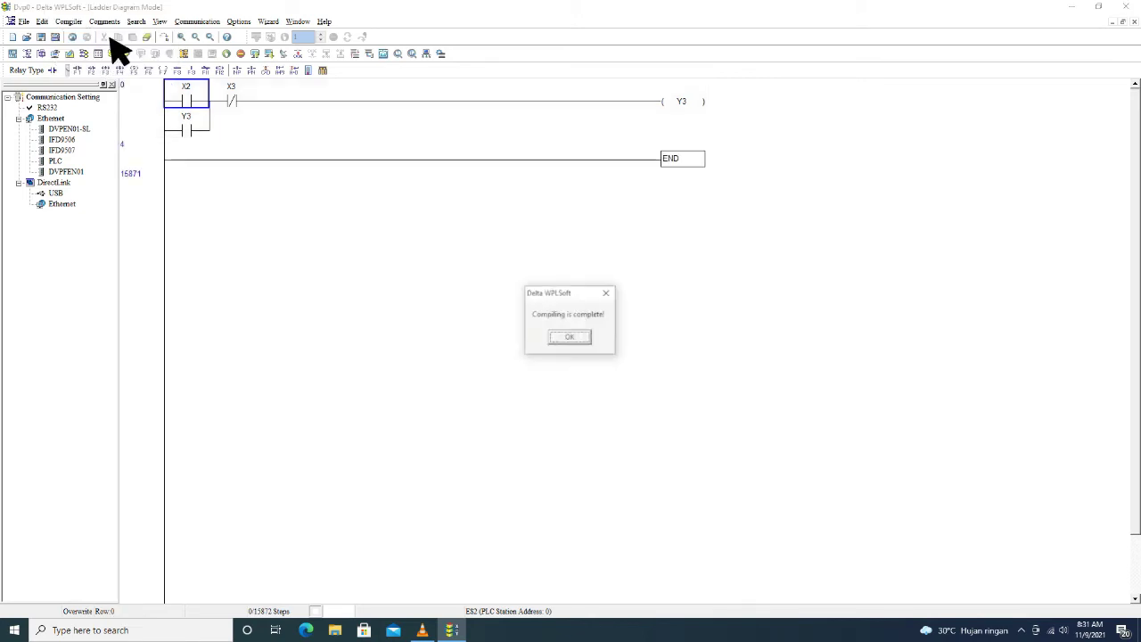